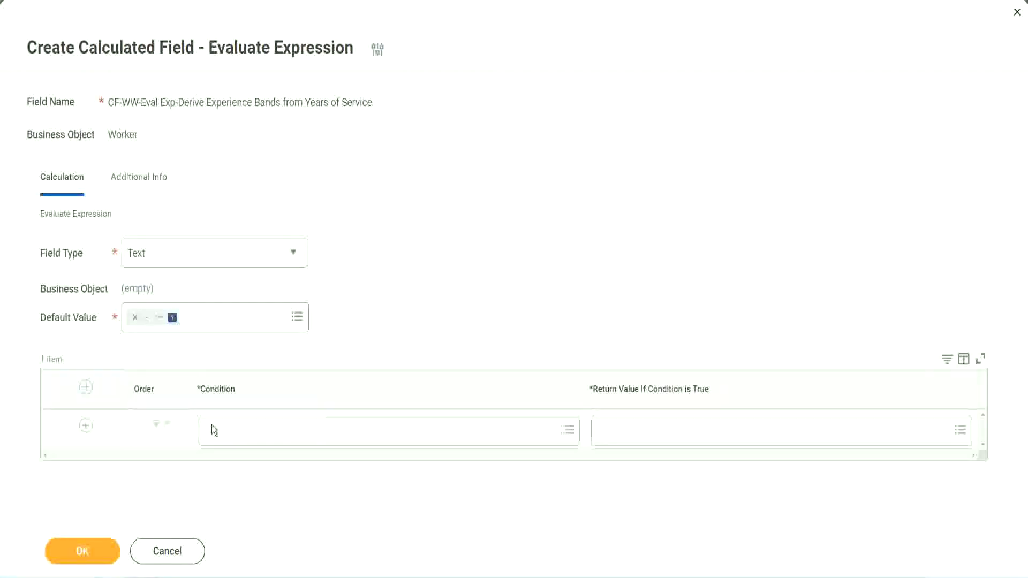
# Copy the field name CF-WW-TF-Length of Service between 0 and 7 years from the Notepad++ notes
pyautogui.click(242, 431)
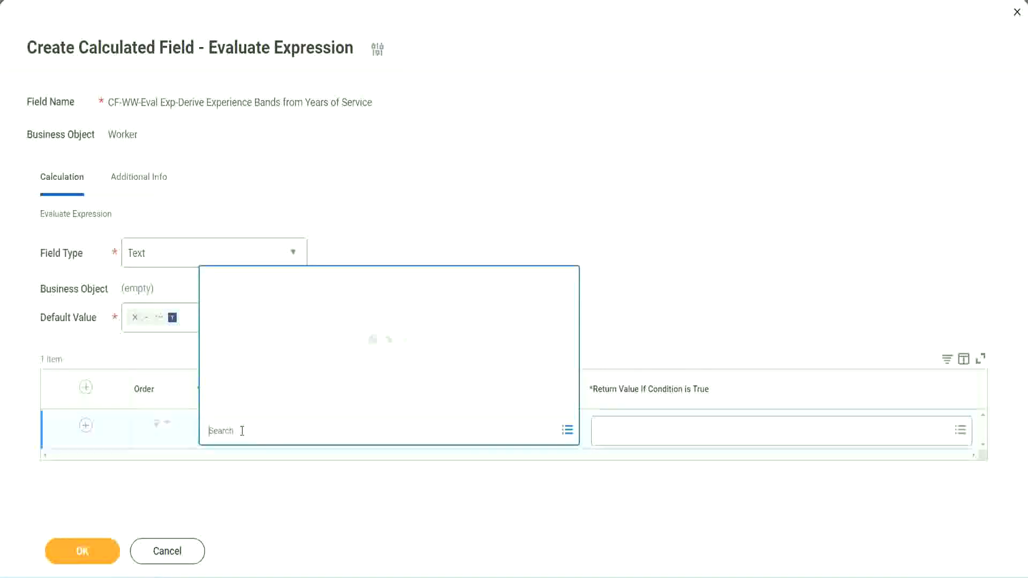
pyautogui.click(393, 239)
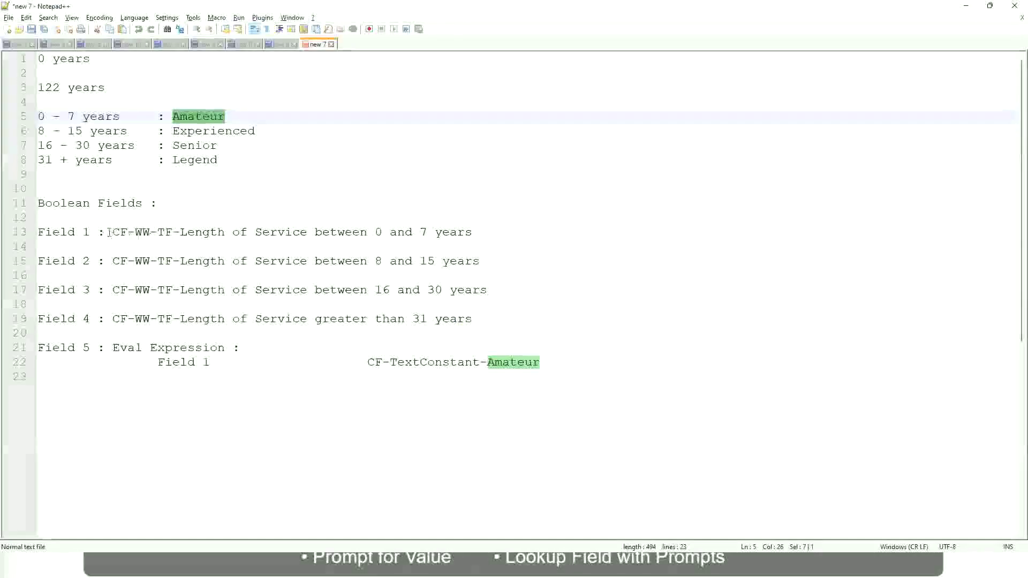
pyautogui.doubleClick(117, 231)
pyautogui.moveTo(112, 232); pyautogui.dragTo(473, 235)
pyautogui.hotkey('ctrl', 'c')
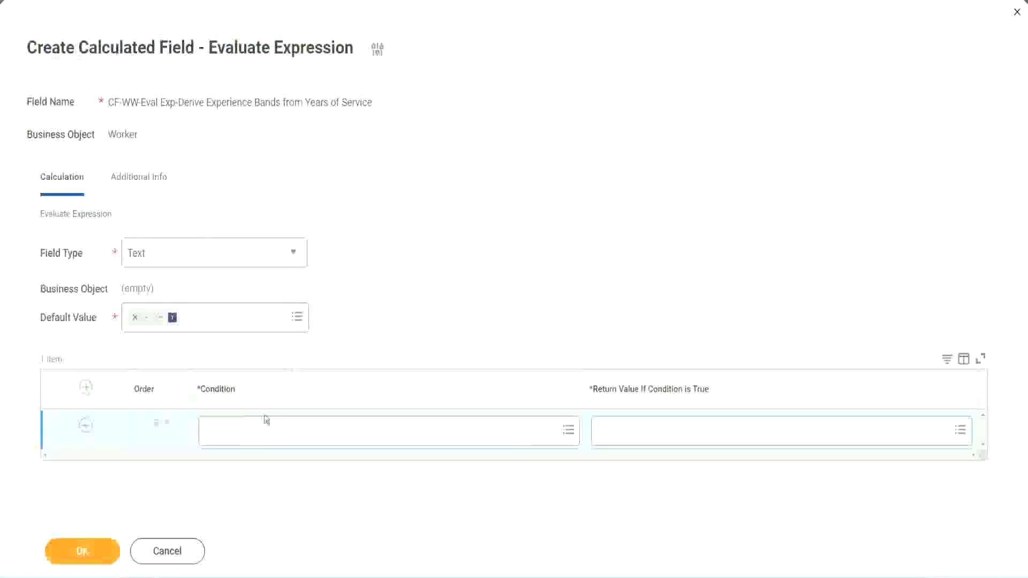
# Paste in CF-WW-TF-Length of Service between 0 and 7 years as the first row's condition
pyautogui.click(262, 435)
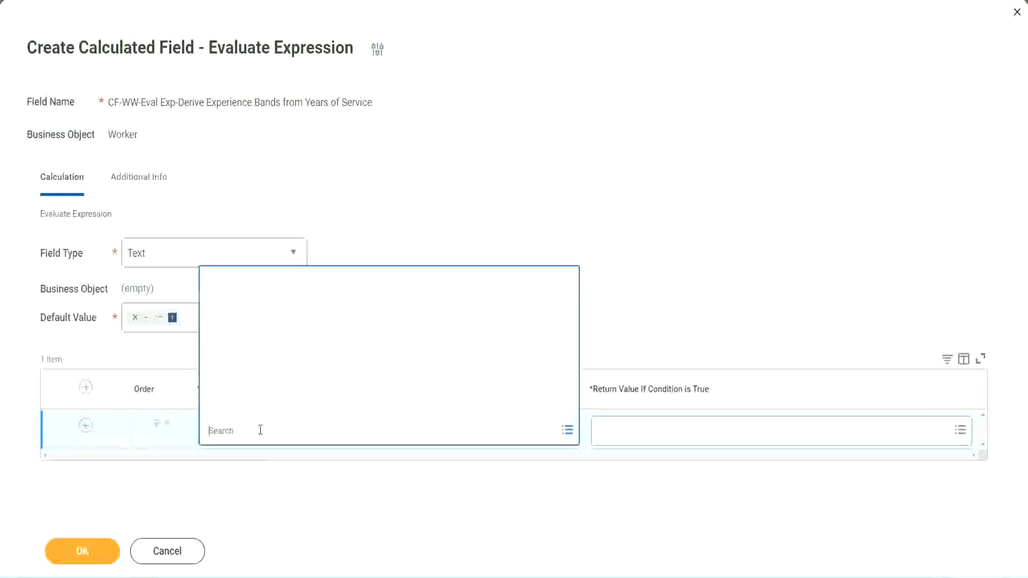
pyautogui.hotkey('ctrl', 'v')
pyautogui.press('Return')
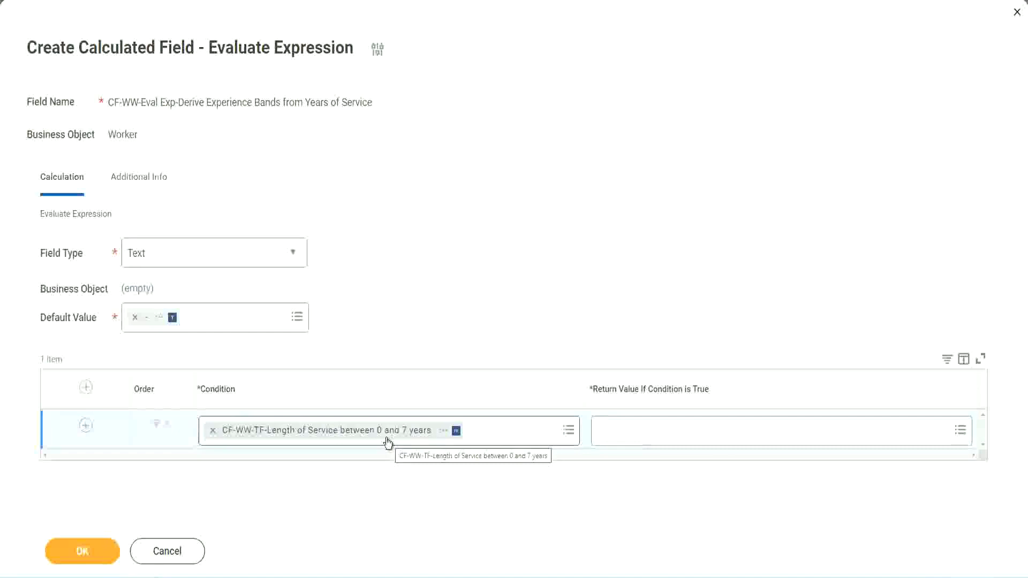
pyautogui.click(666, 434)
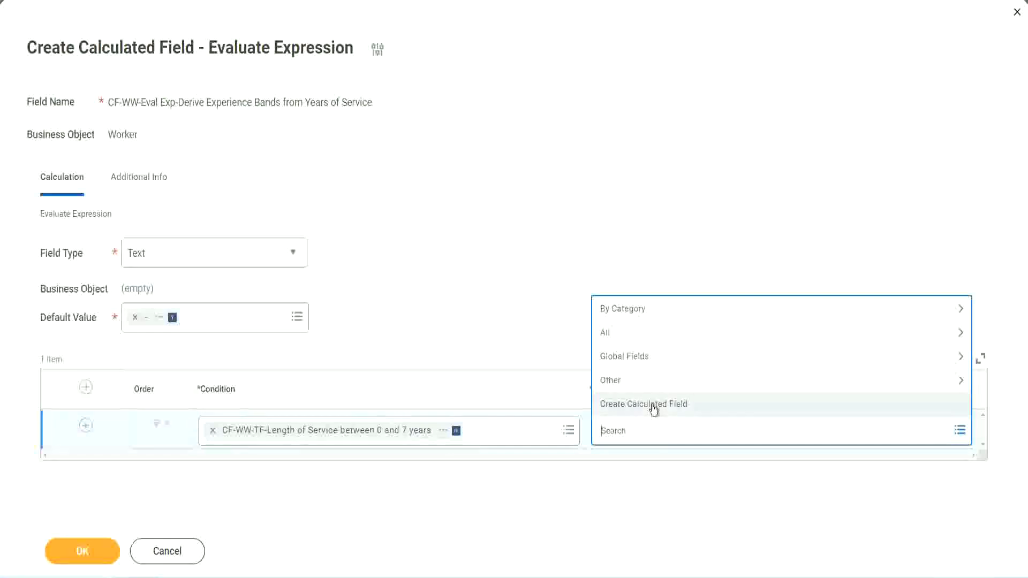
pyautogui.click(594, 262)
pyautogui.click(617, 436)
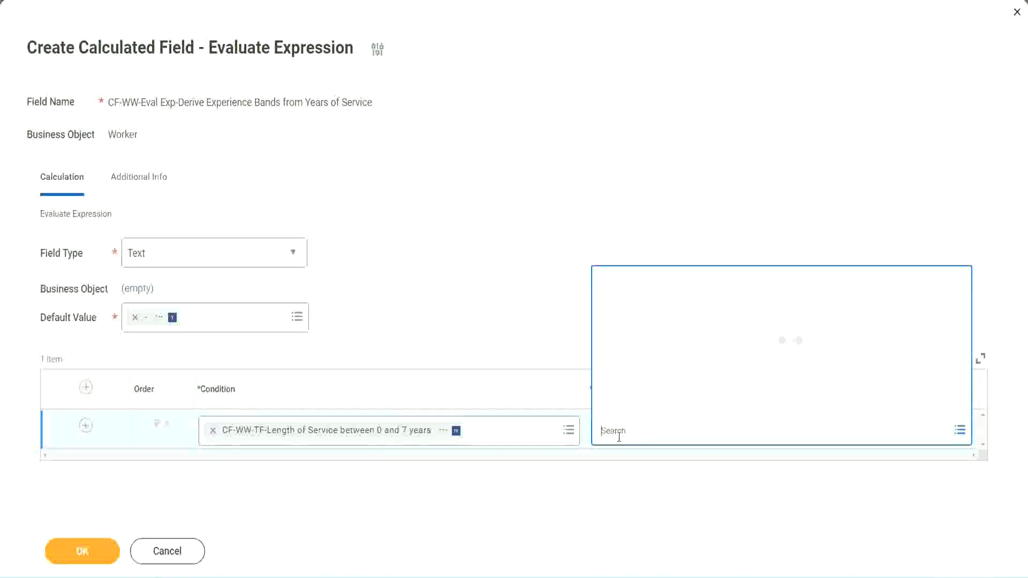
pyautogui.write('AmazeAmaterue')
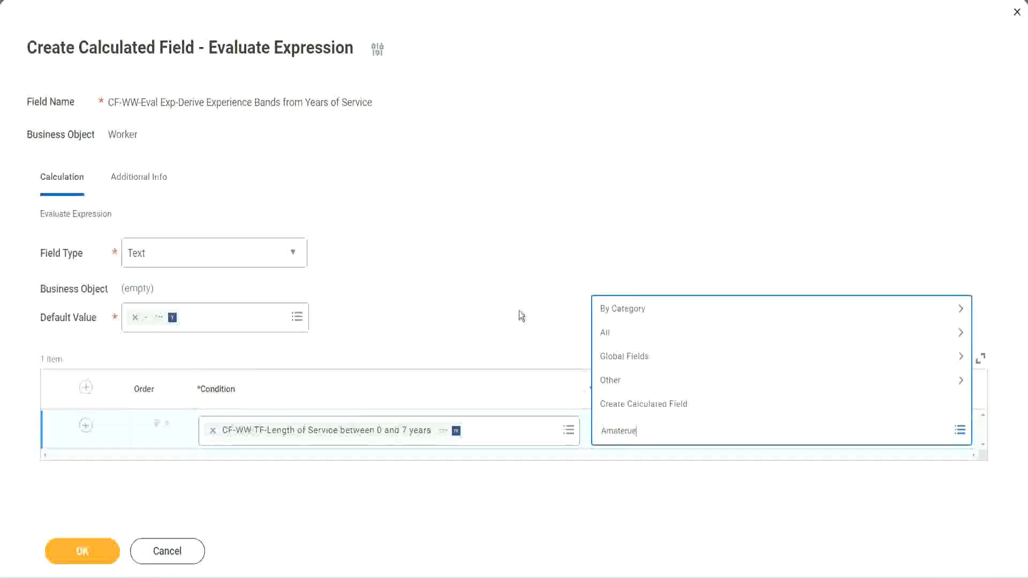
pyautogui.click(519, 316)
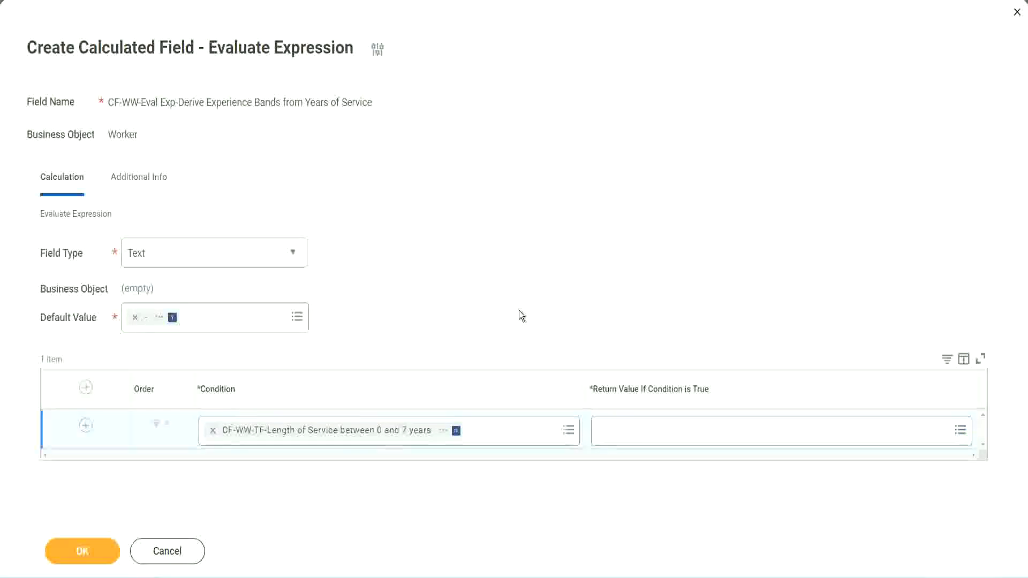
pyautogui.click(647, 438)
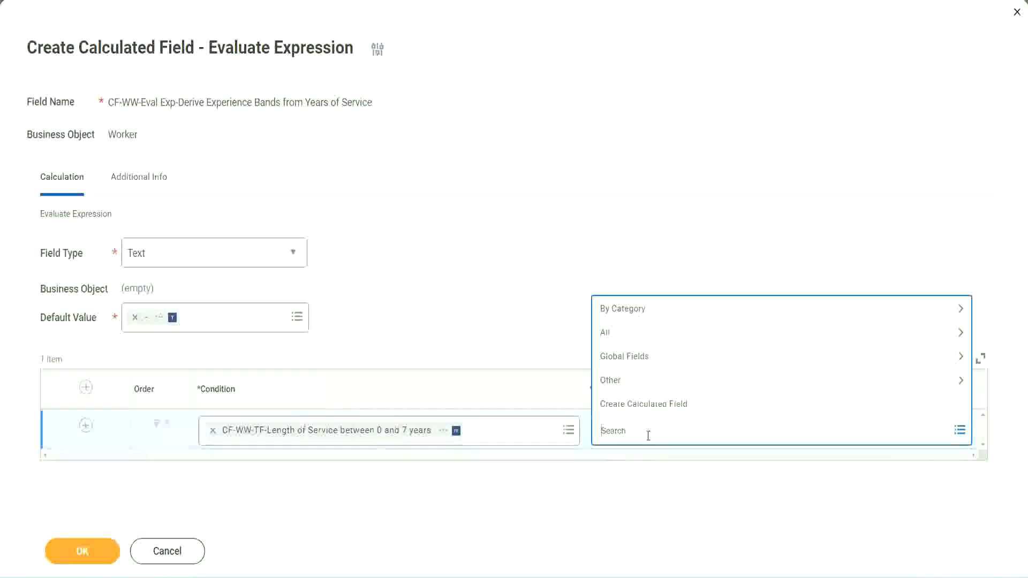
pyautogui.click(518, 313)
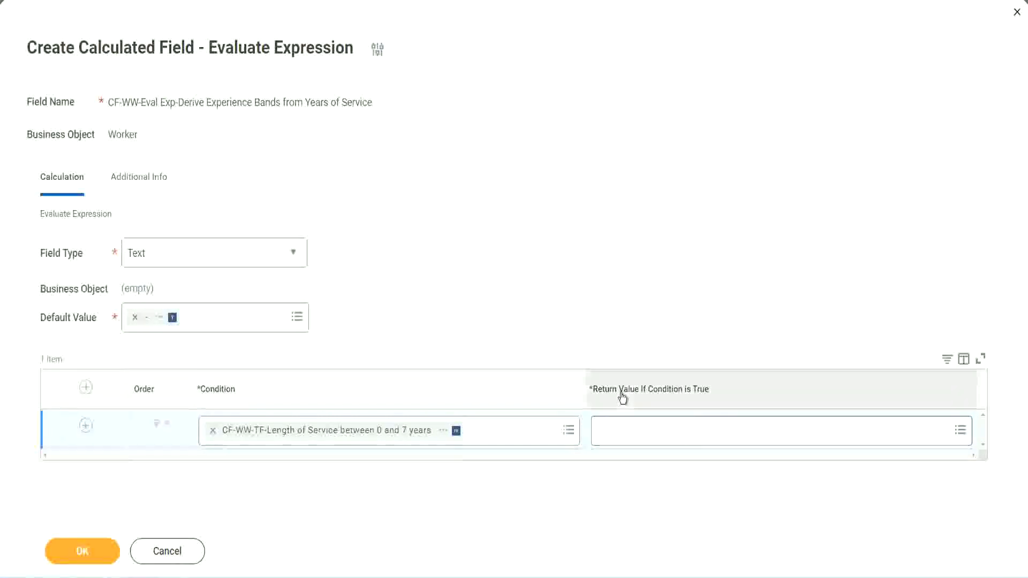
pyautogui.click(667, 434)
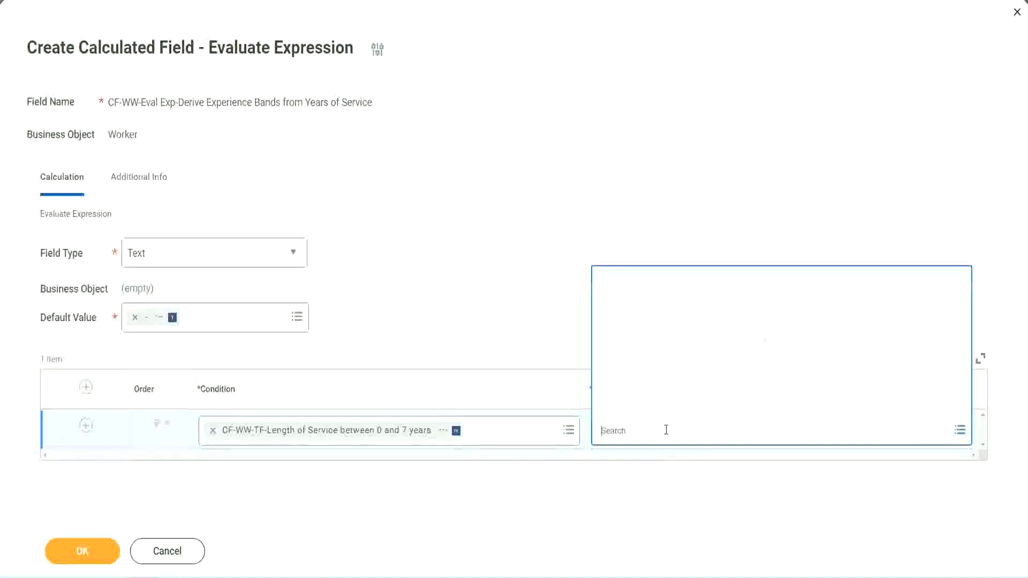
# Start a new calculated field from the Return Value prompt, naming it CF-WW-TC-Amateur
pyautogui.click(656, 406)
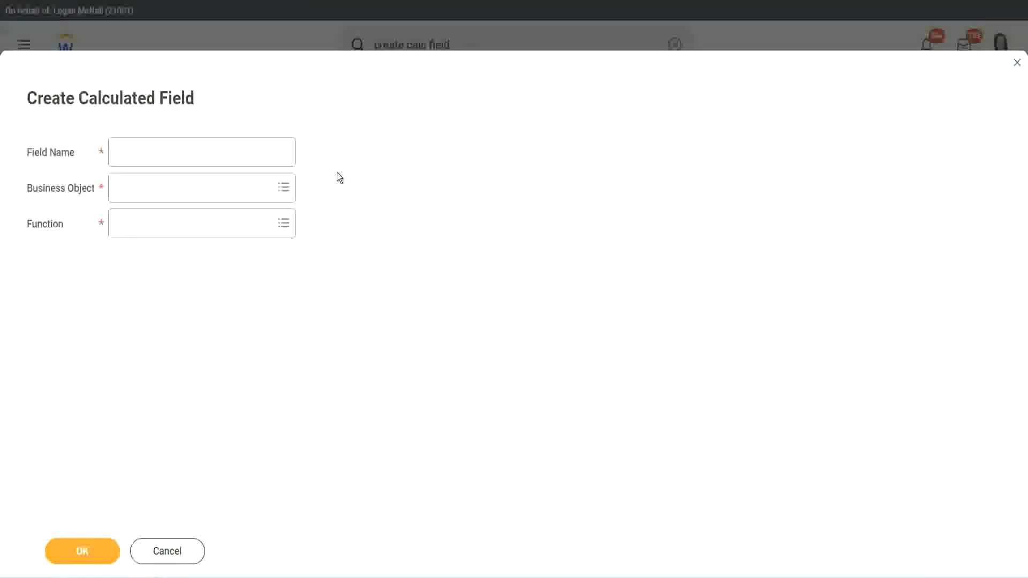
pyautogui.click(127, 153)
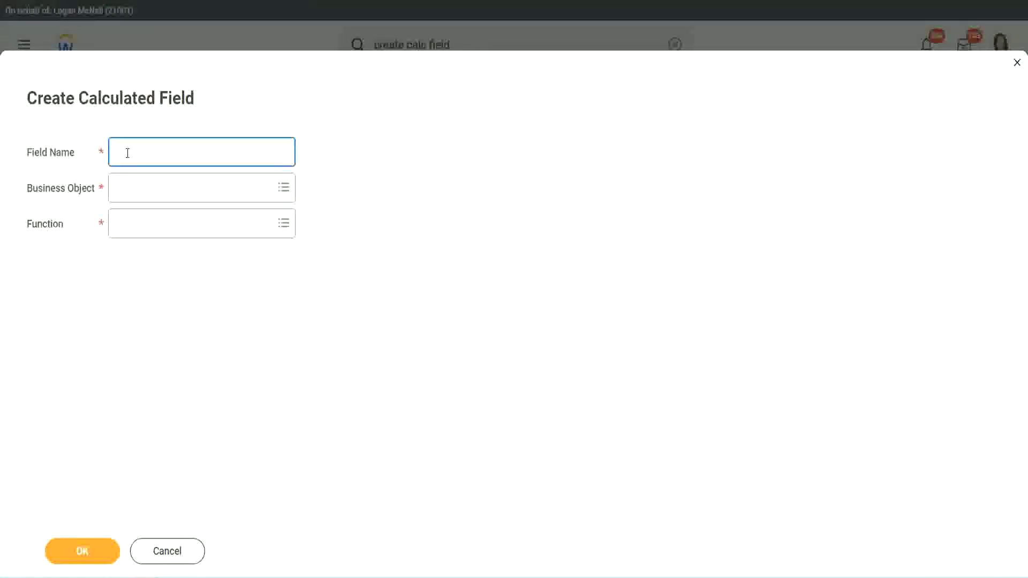
pyautogui.write('CF-T')
pyautogui.write('C-Am')
pyautogui.write('ate')
pyautogui.write('ur')
pyautogui.click(127, 152)
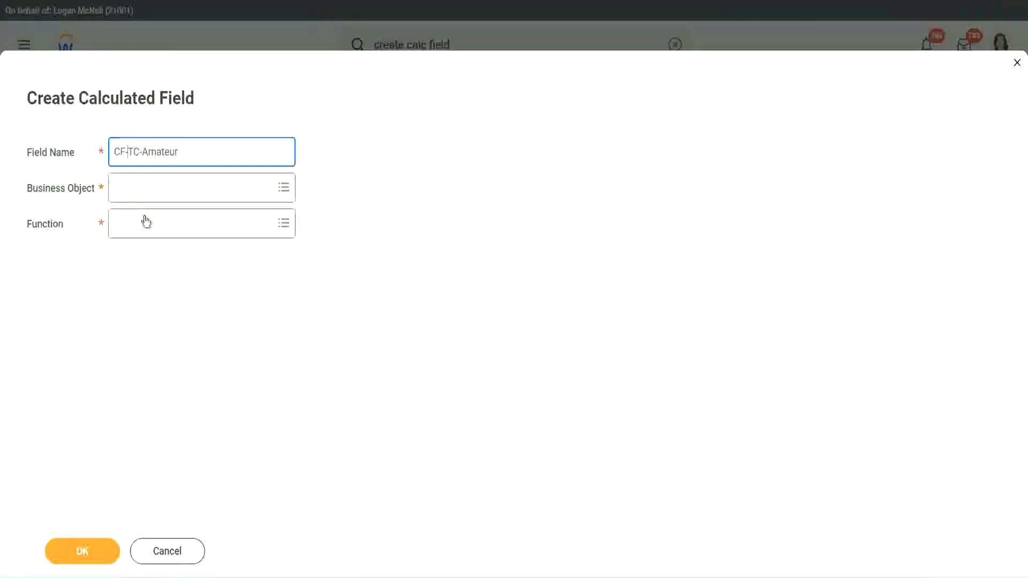
pyautogui.write('WW')
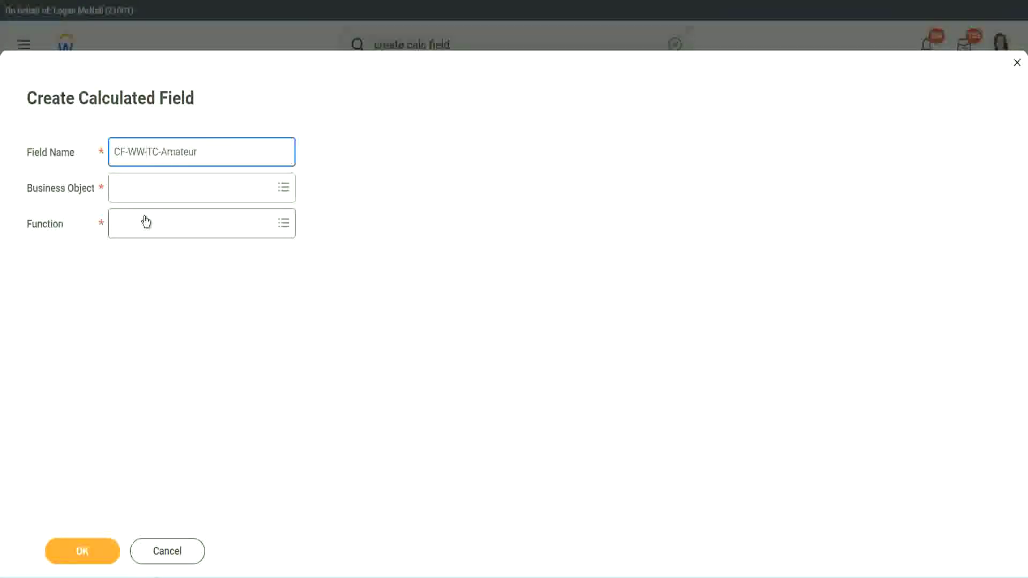
pyautogui.click(146, 188)
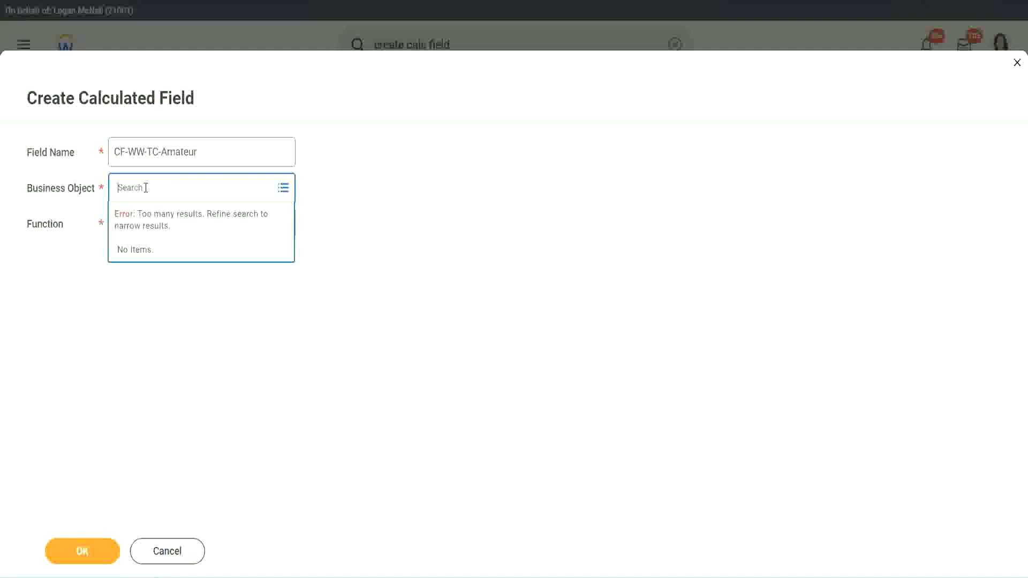
pyautogui.write('worker')
# Set the new calculated field's business object to Global
pyautogui.press('BackSpace')
pyautogui.press('BackSpace')
pyautogui.press('BackSpace')
pyautogui.press('BackSpace')
pyautogui.press('BackSpace')
pyautogui.press('BackSpace')
pyautogui.write('globa')
pyautogui.press('BackSpace')
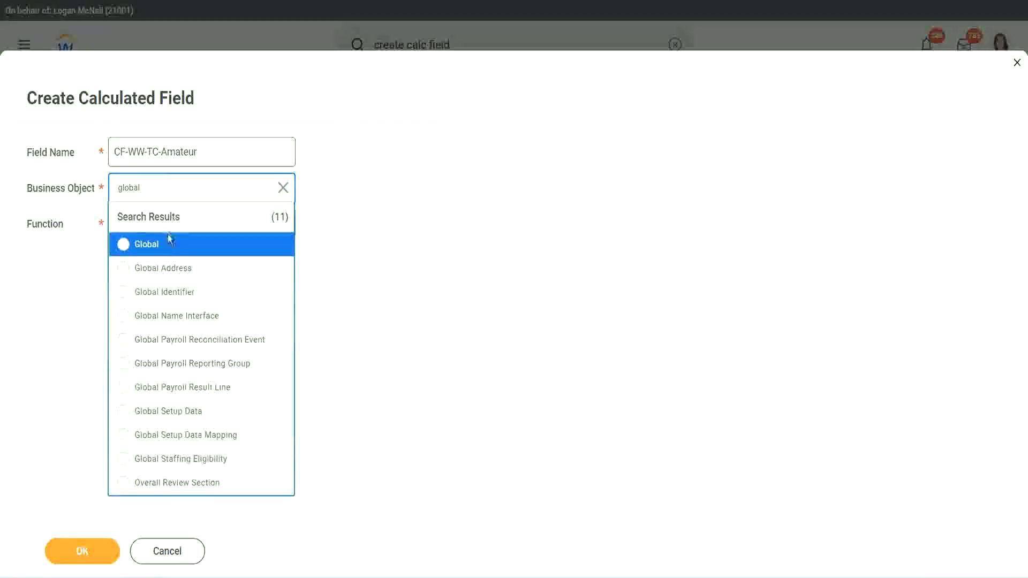
pyautogui.click(161, 250)
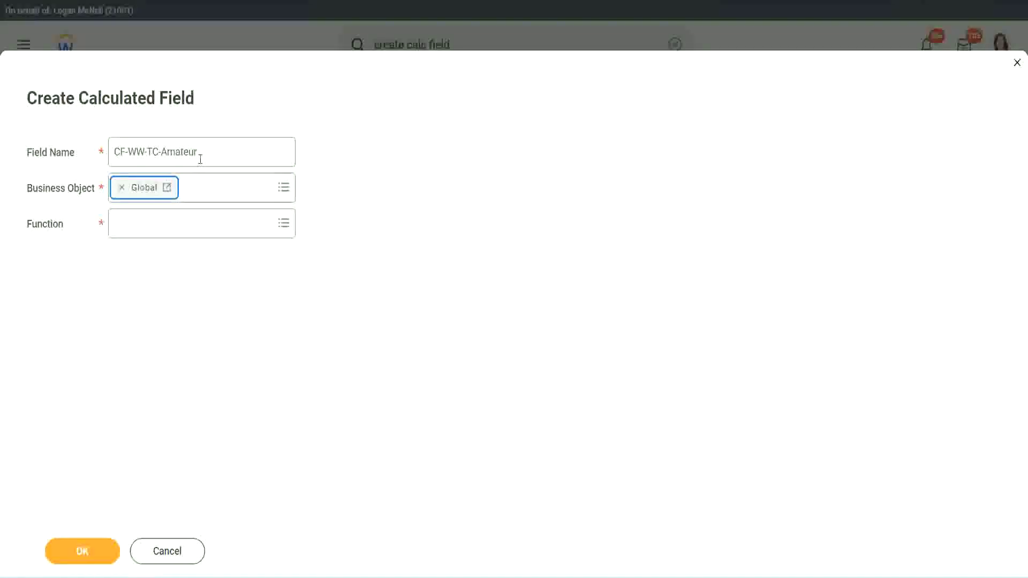
# Correct the field name so it reads CF-WW-TC-Amateur
pyautogui.tripleClick(265, 148)
pyautogui.click(223, 153)
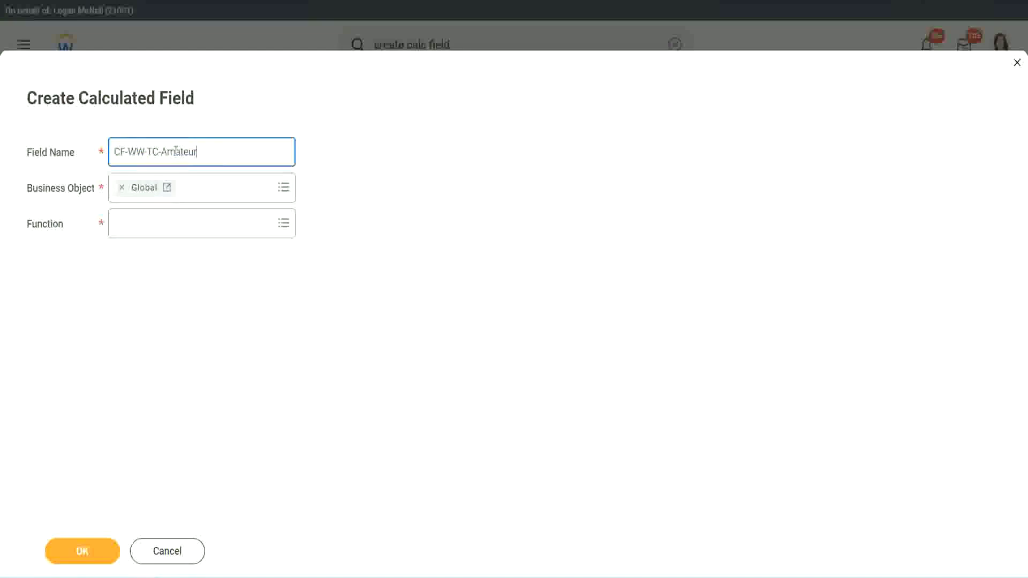
pyautogui.doubleClick(201, 150)
pyautogui.click(213, 149)
pyautogui.doubleClick(193, 153)
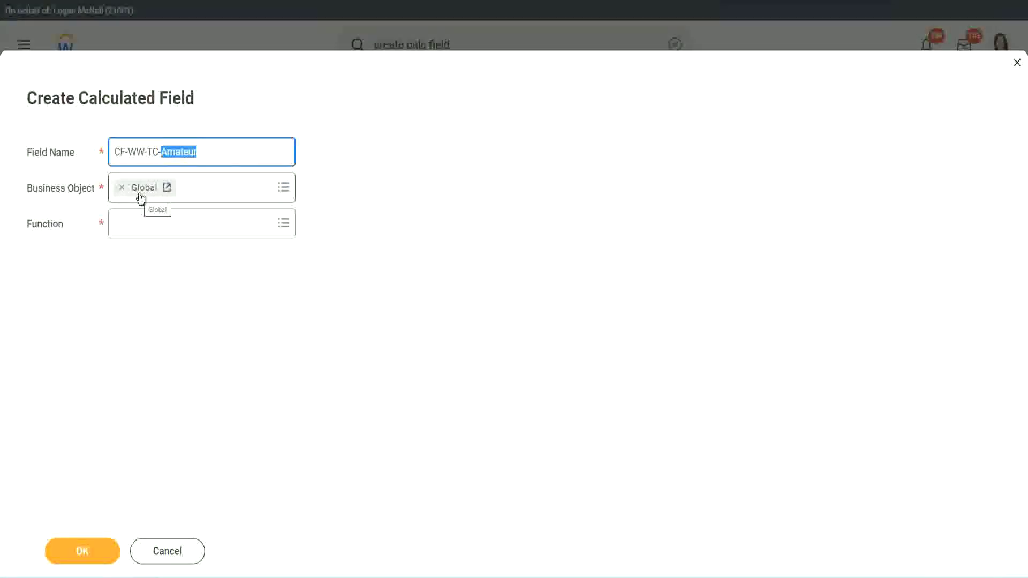
# Make CF-WW-TC-Amateur a Text Constant with the value Amateur and save it
pyautogui.click(143, 225)
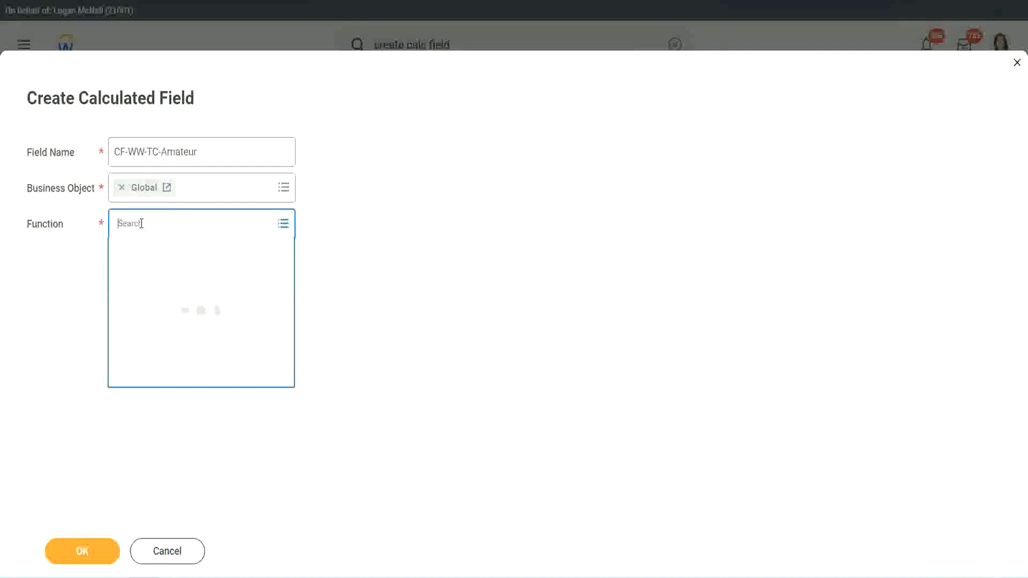
pyautogui.write('text conc')
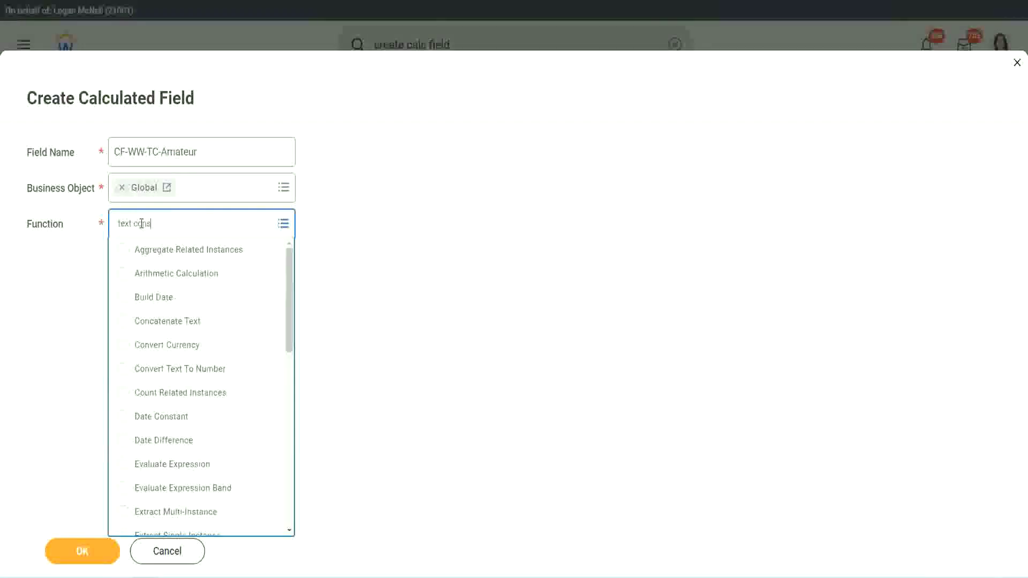
pyautogui.press('Return')
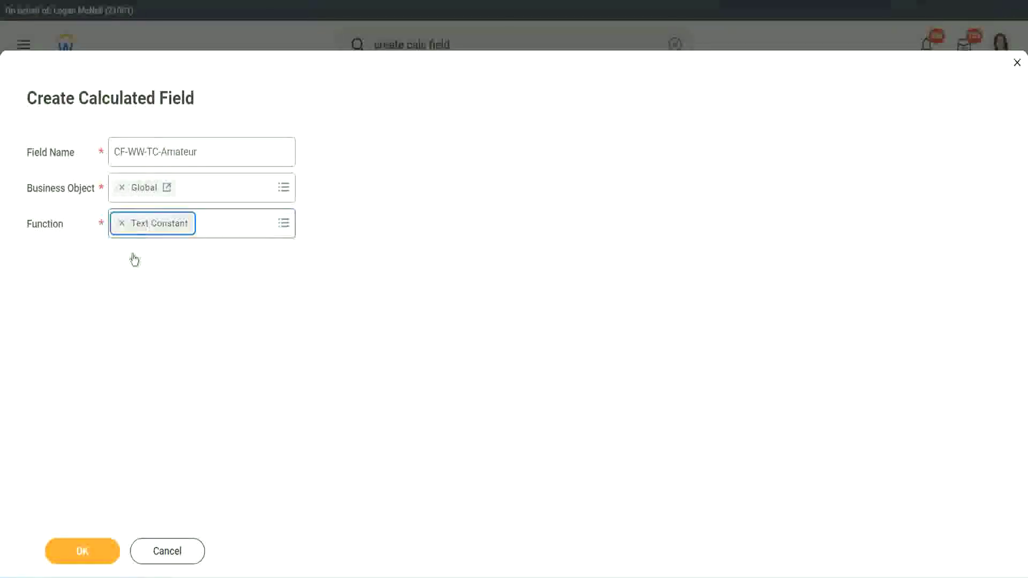
pyautogui.click(88, 553)
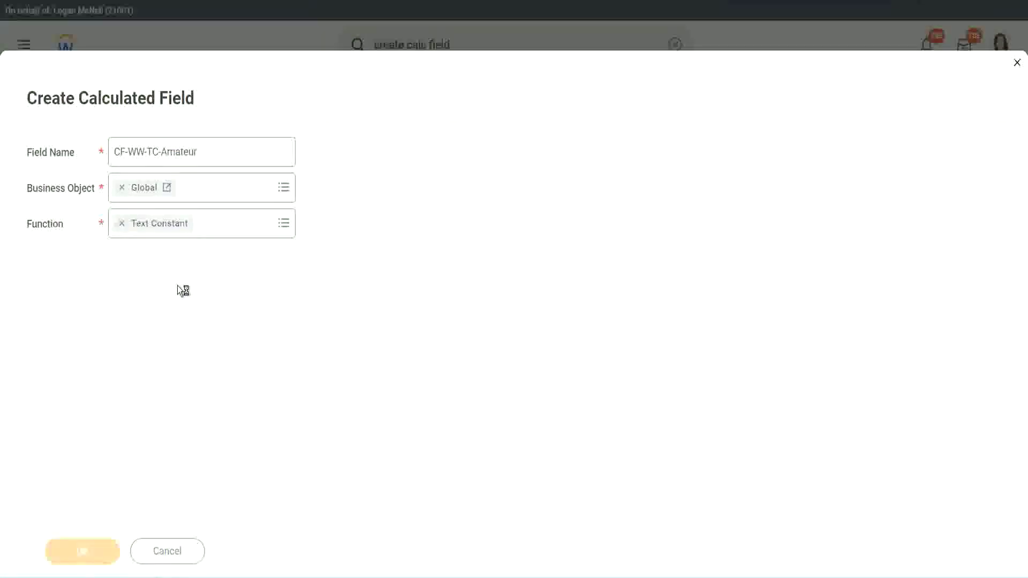
pyautogui.click(148, 298)
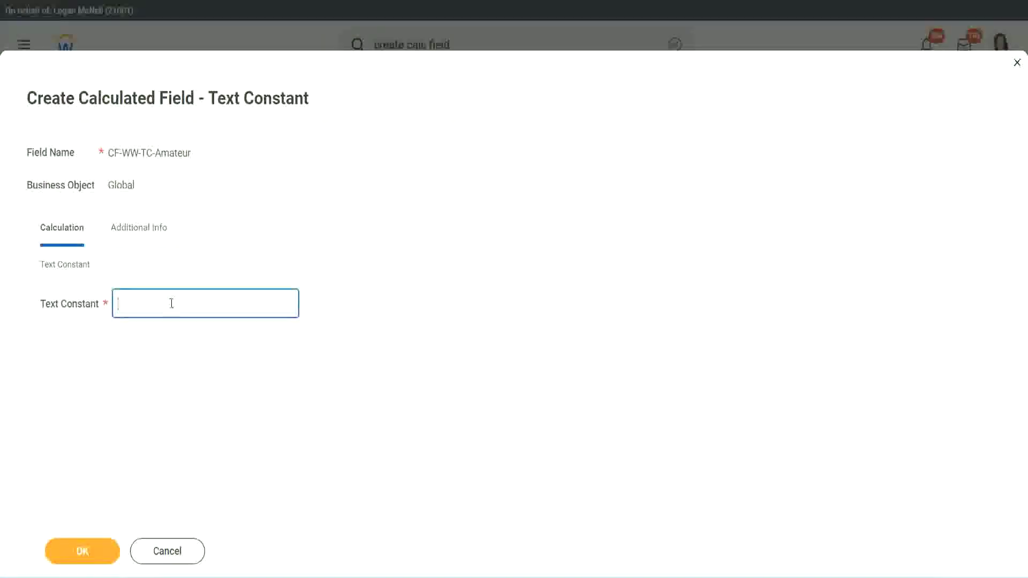
pyautogui.write('Amateur')
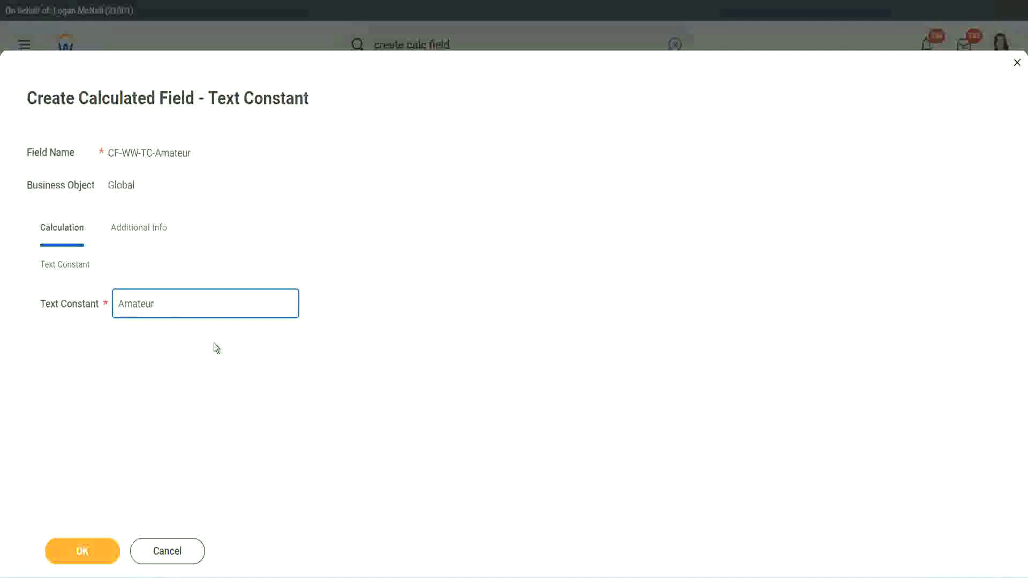
pyautogui.click(82, 551)
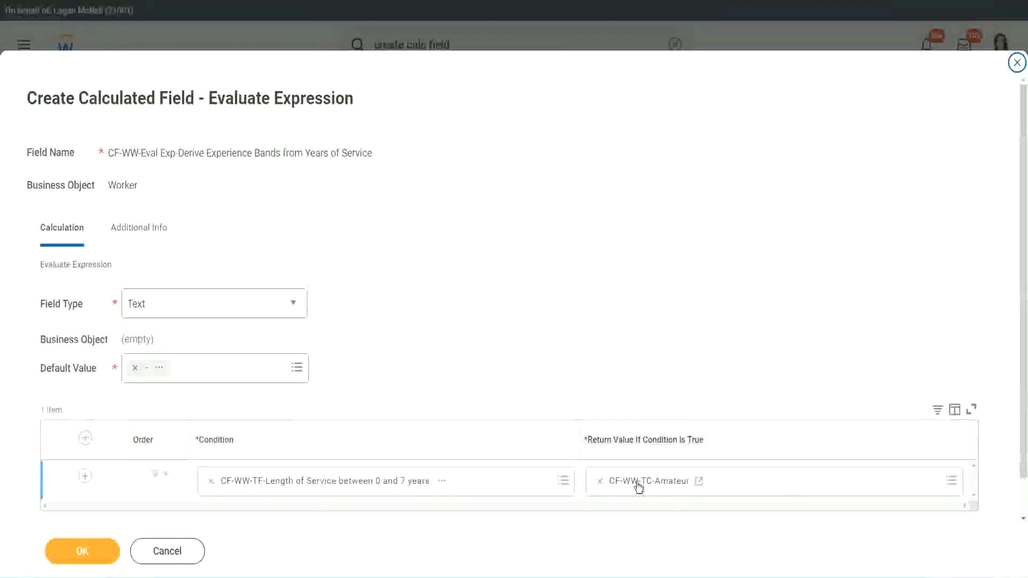
# Bring up the options menu on the CF-WW-TC-Amateur return value, then dismiss it
pyautogui.rightClick(638, 486)
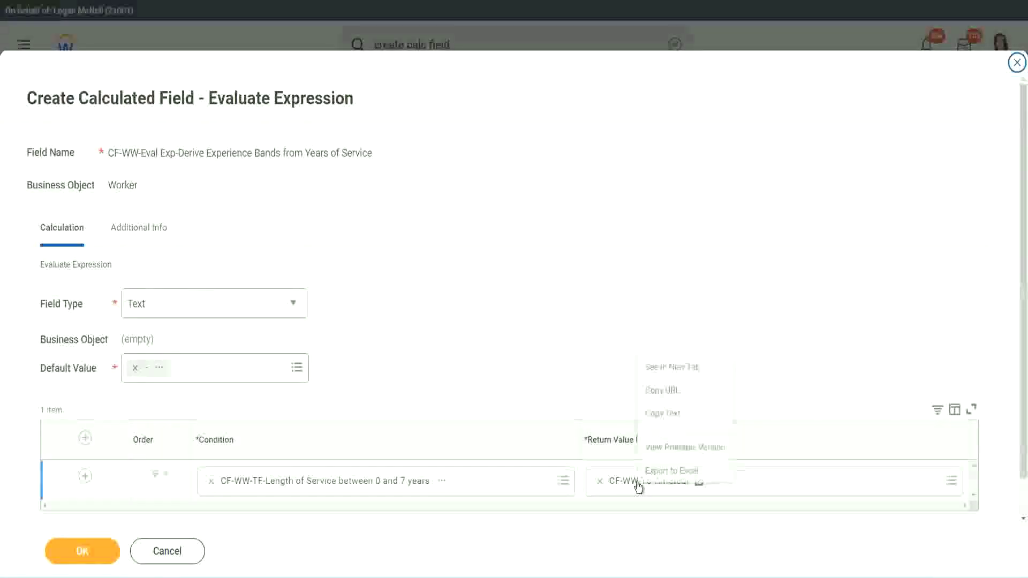
pyautogui.click(668, 418)
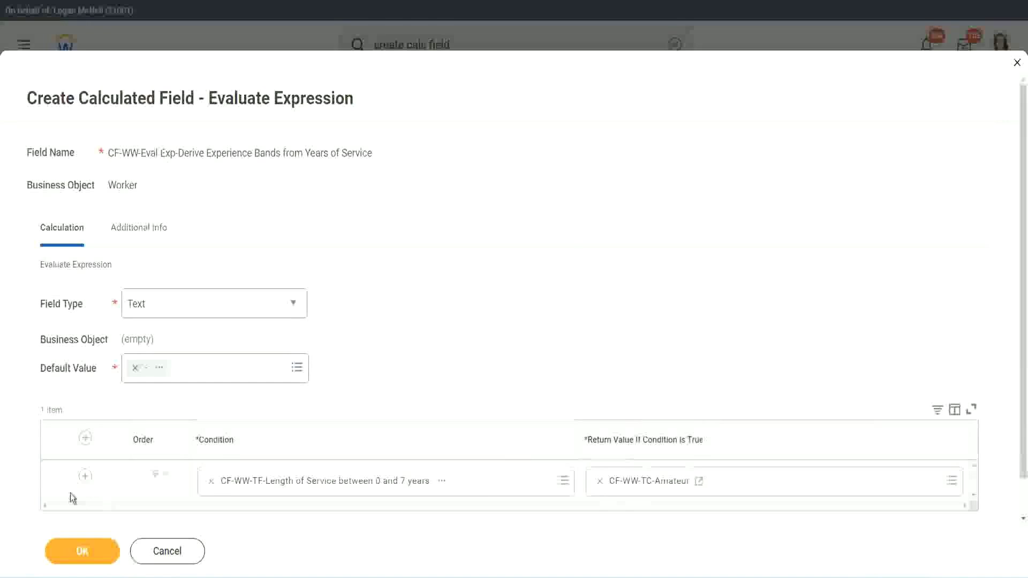
# Add three more condition rows below the 0–7 years row
pyautogui.click(84, 476)
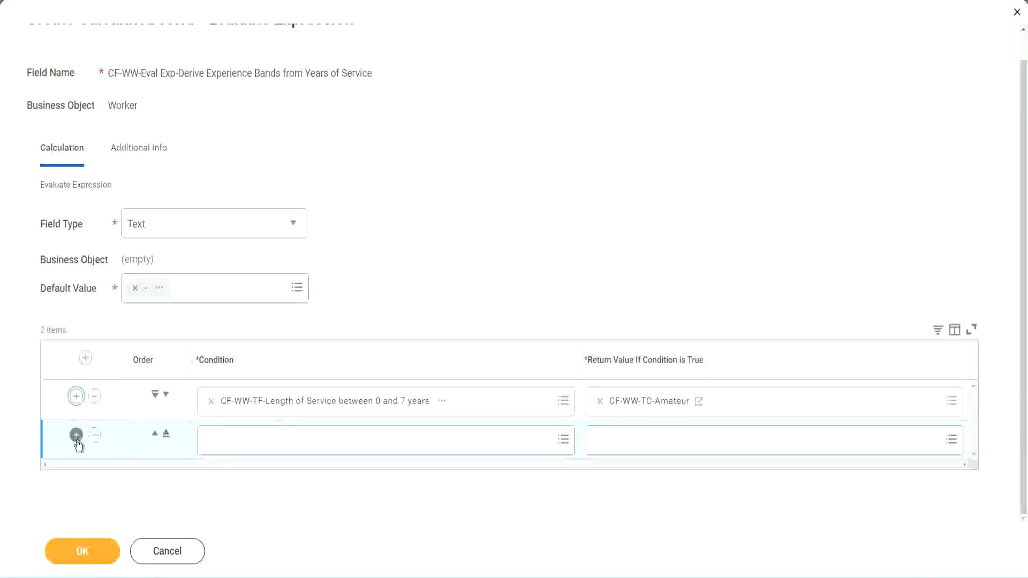
pyautogui.click(76, 436)
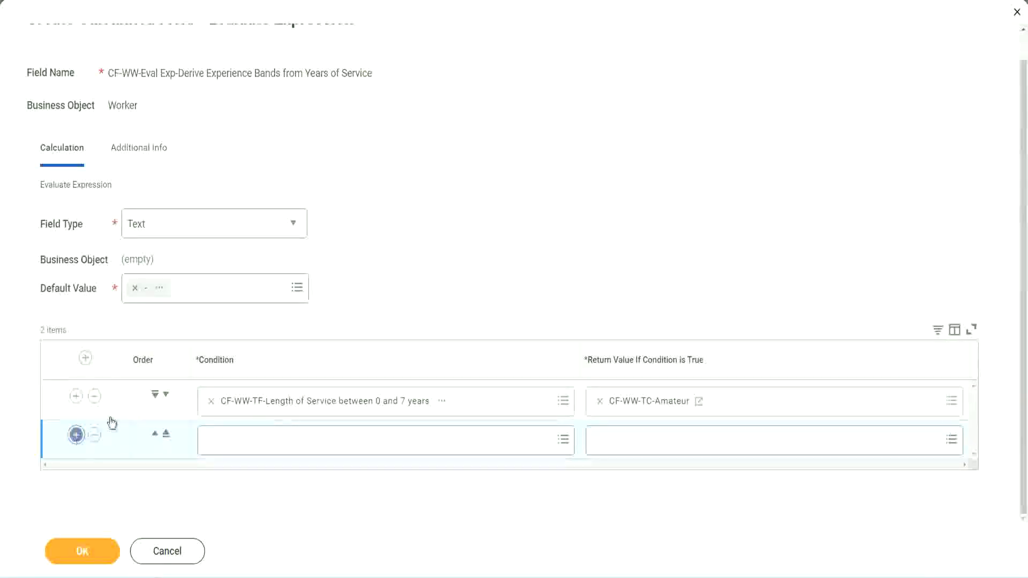
pyautogui.click(77, 436)
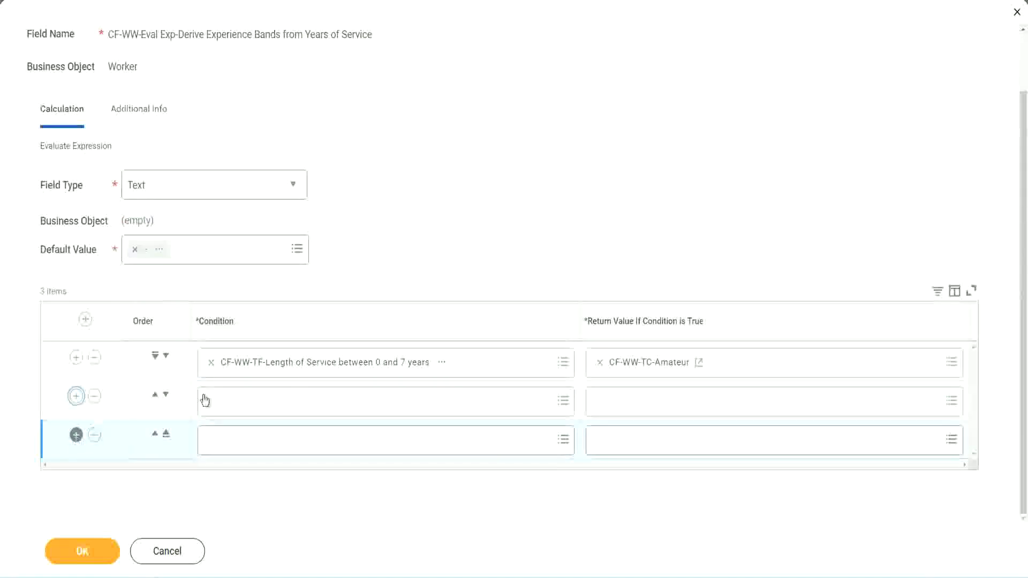
# Set rows two to four to Length of Service 8–15, 16–30 and over 31 years
pyautogui.click(253, 405)
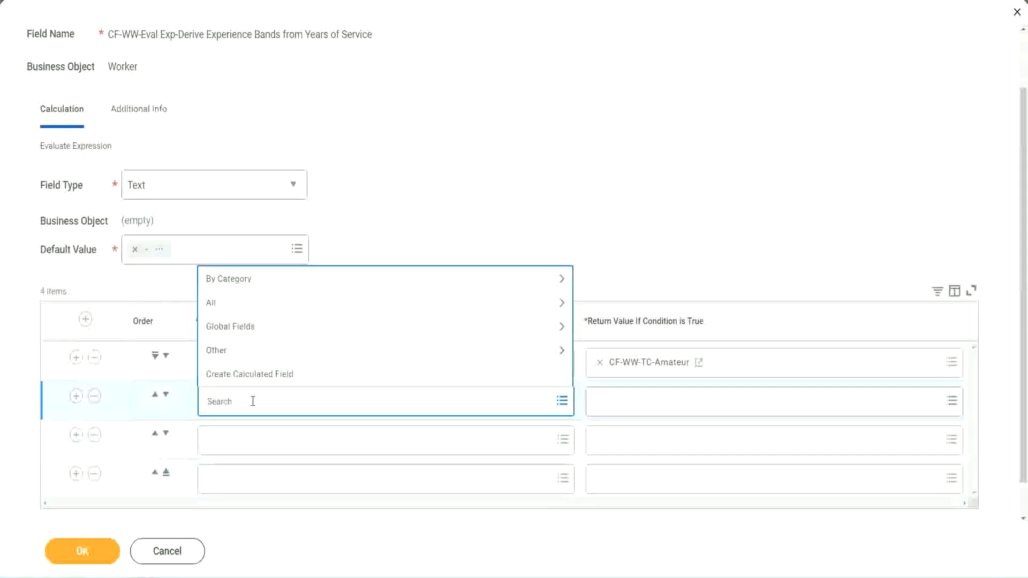
pyautogui.write('cf-ww-')
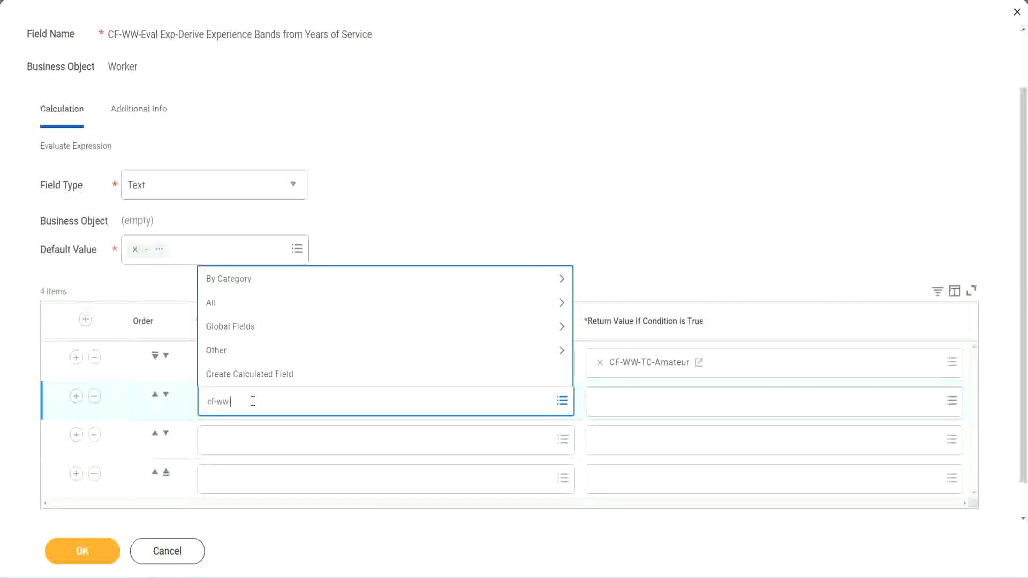
pyautogui.write('tf')
pyautogui.press('Return')
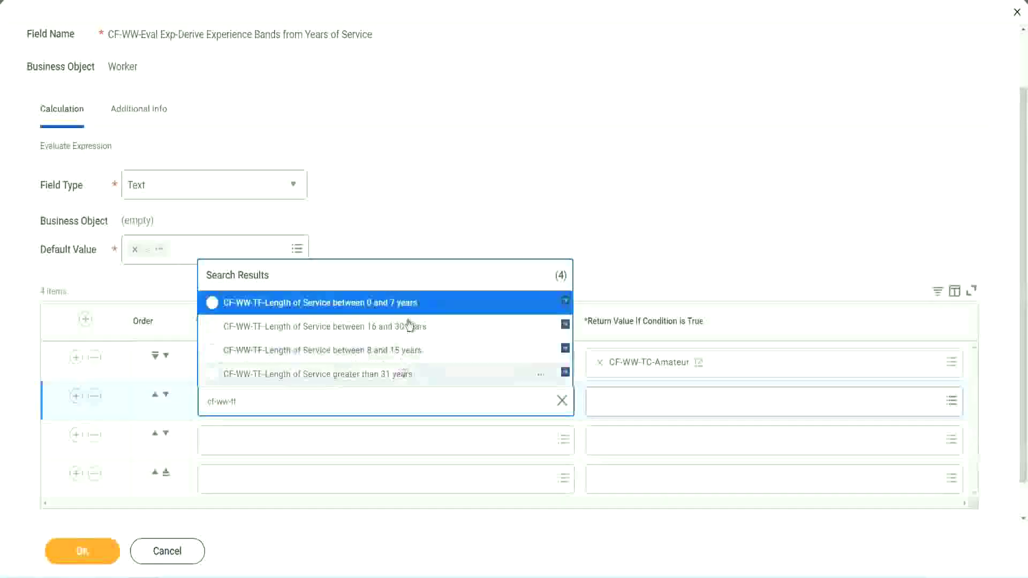
pyautogui.click(396, 351)
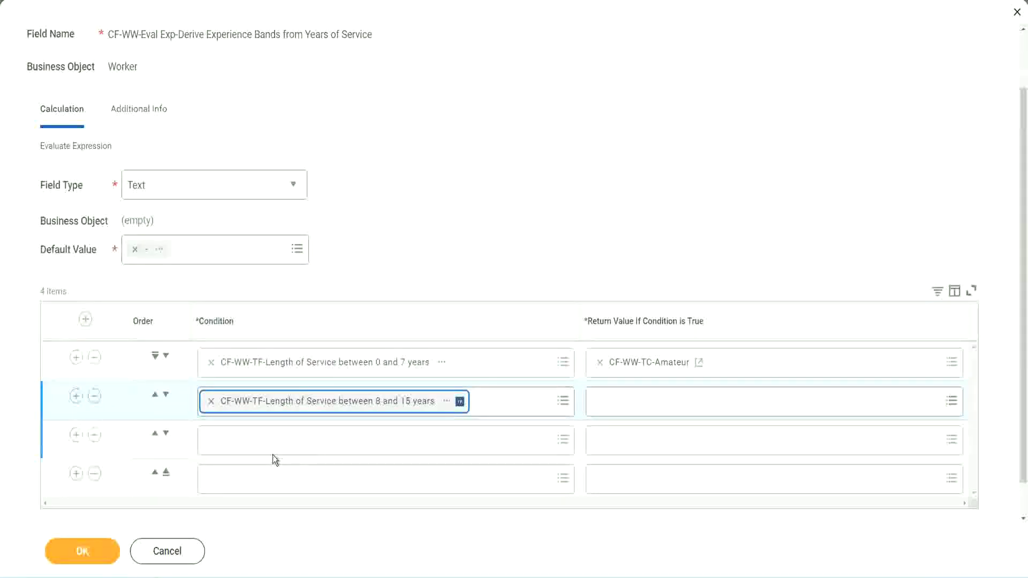
pyautogui.click(259, 439)
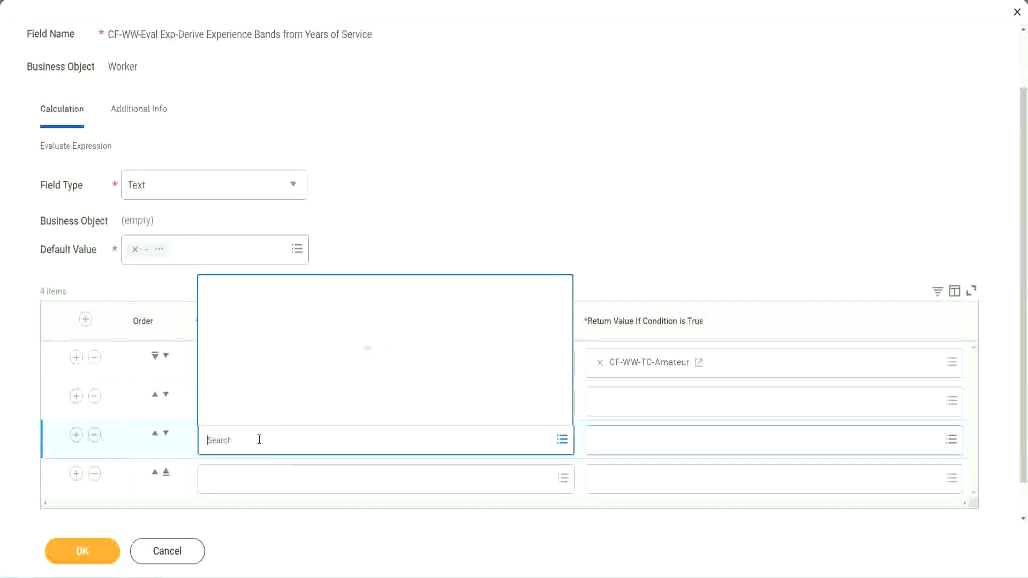
pyautogui.write('cf-ww')
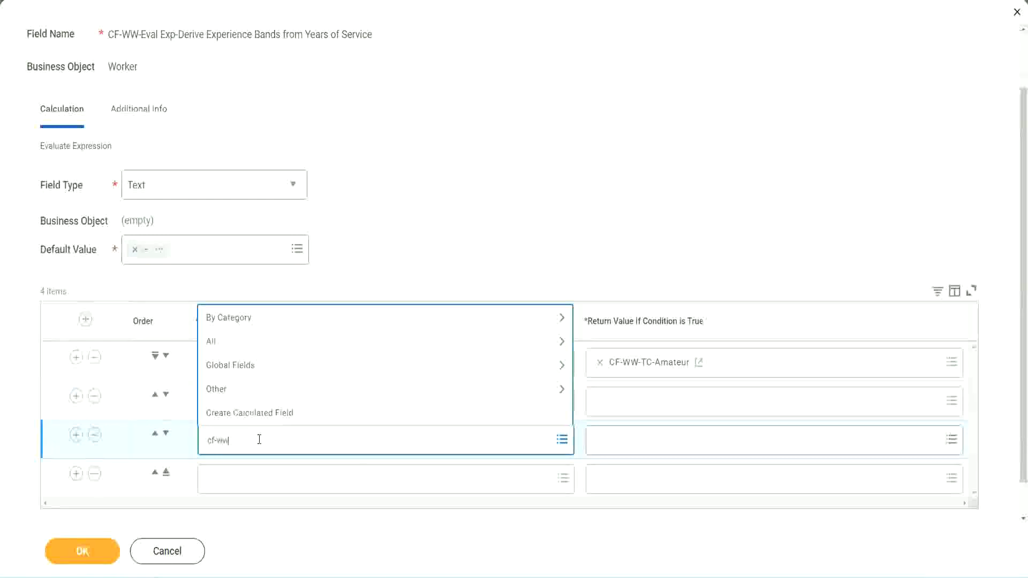
pyautogui.write('-tf')
pyautogui.press('Return')
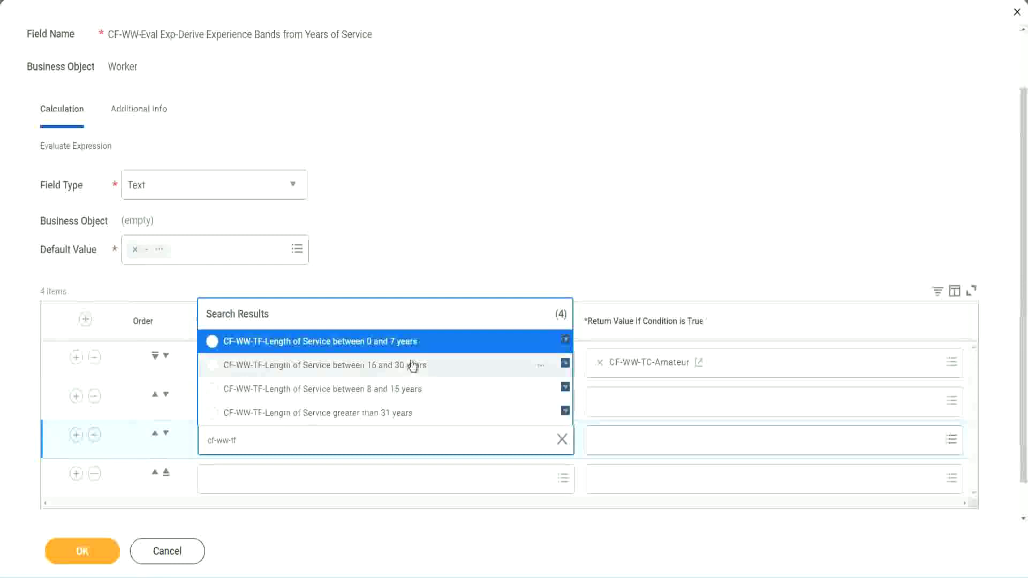
pyautogui.click(412, 368)
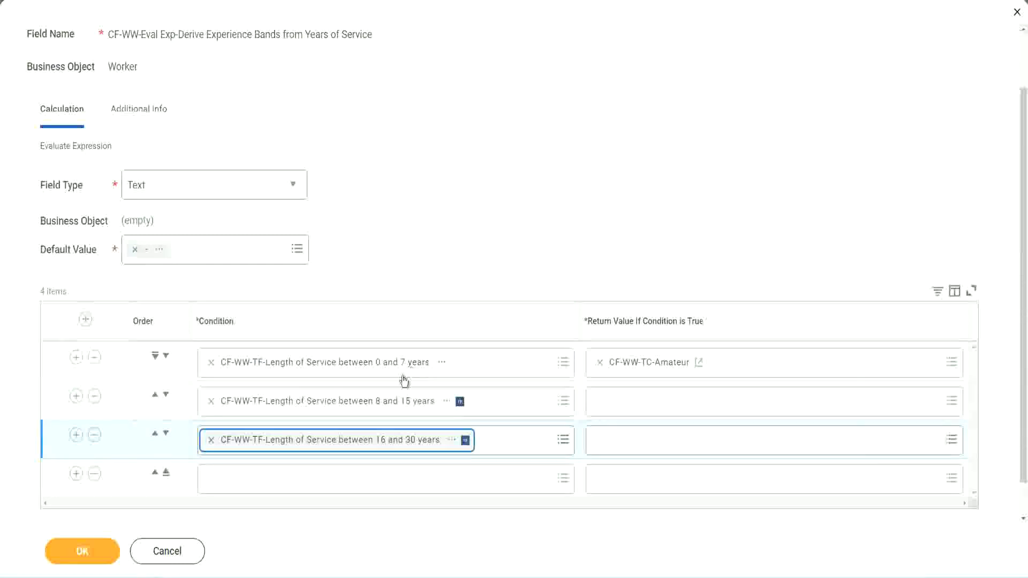
pyautogui.click(242, 481)
pyautogui.write('c')
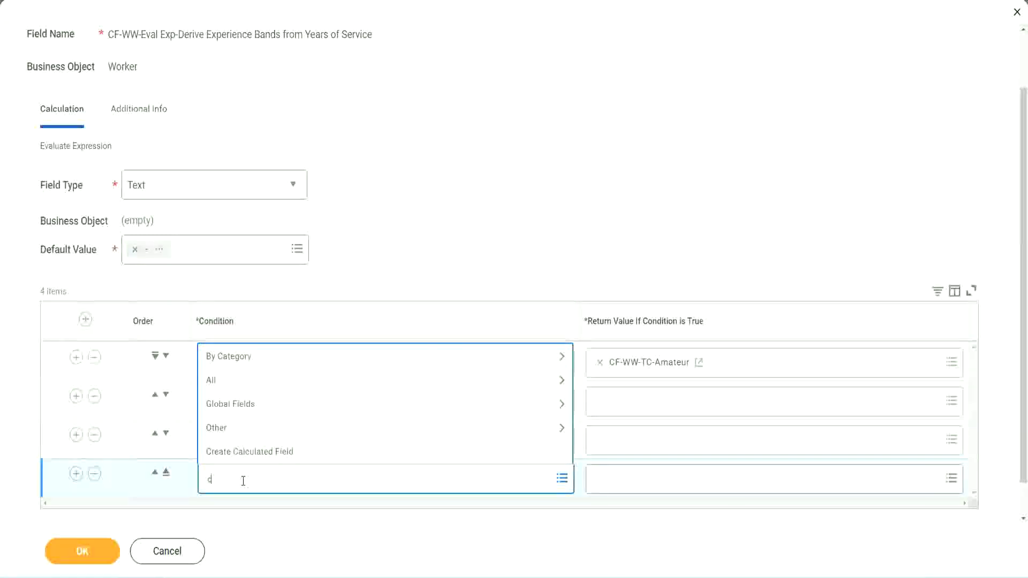
pyautogui.write('f-ww')
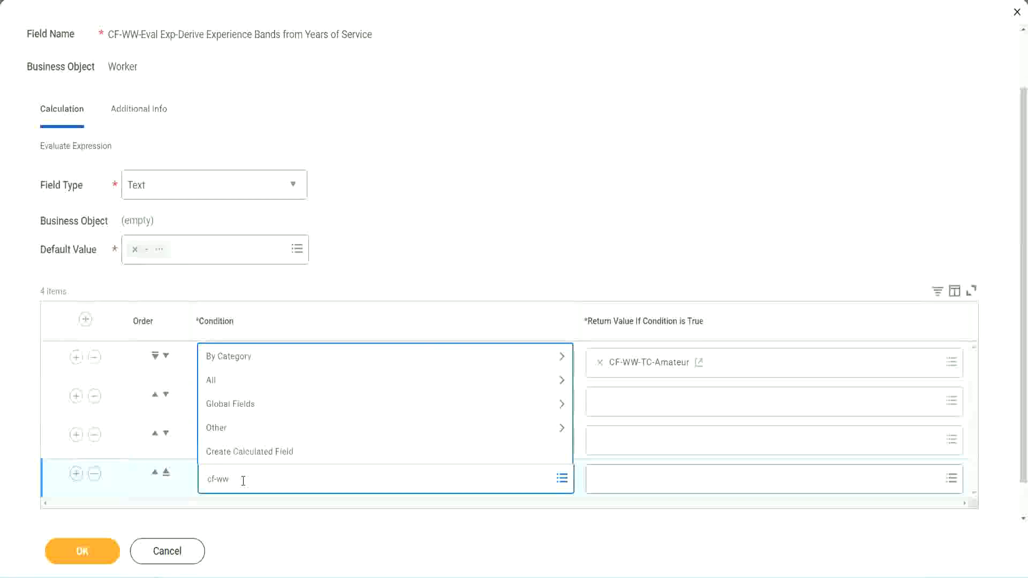
pyautogui.write(' tf 31')
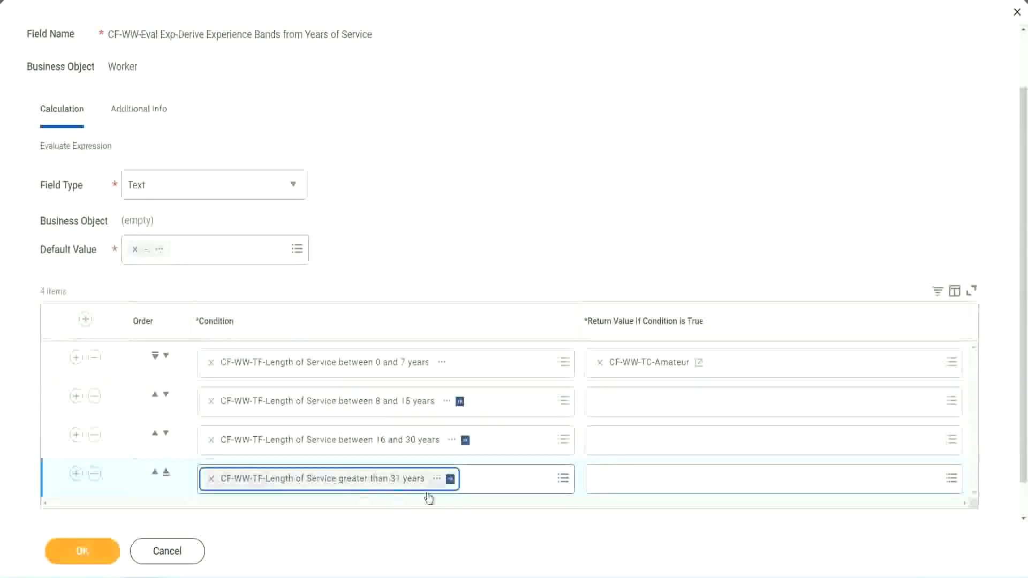
pyautogui.click(461, 227)
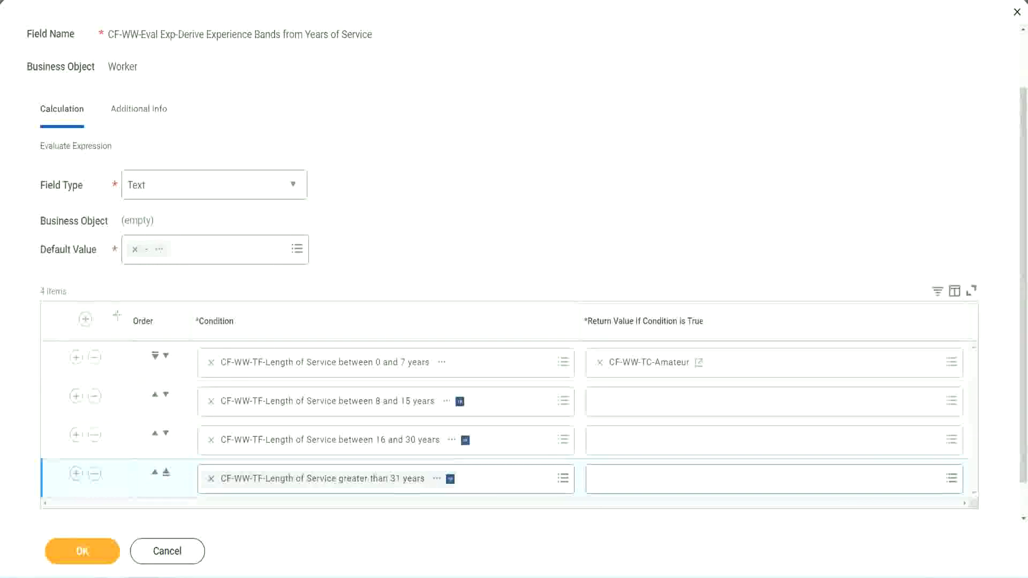
# Drag the 8–15 years condition row to the top of the expression
pyautogui.moveTo(116, 315); pyautogui.dragTo(116, 414)
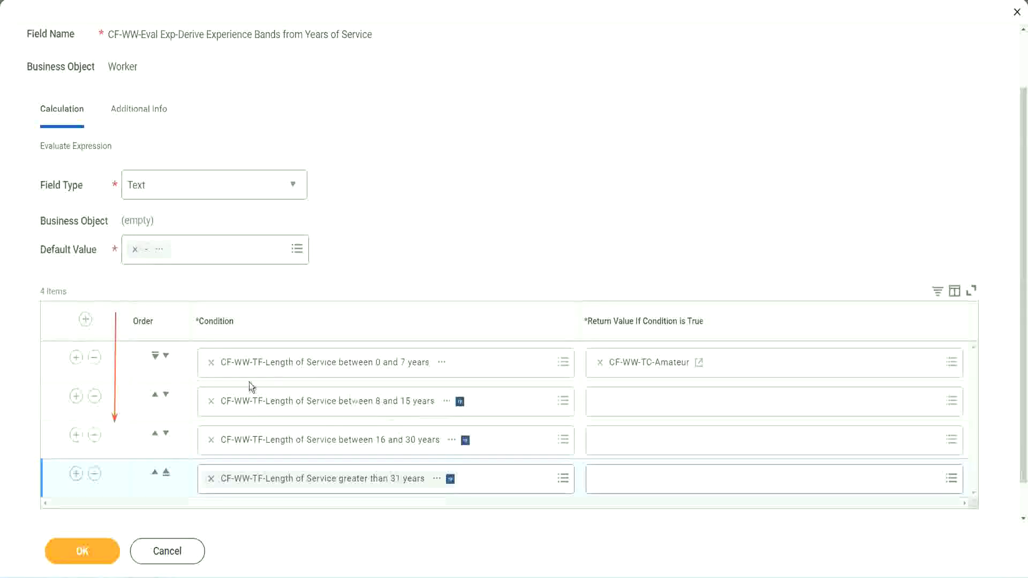
pyautogui.click(154, 397)
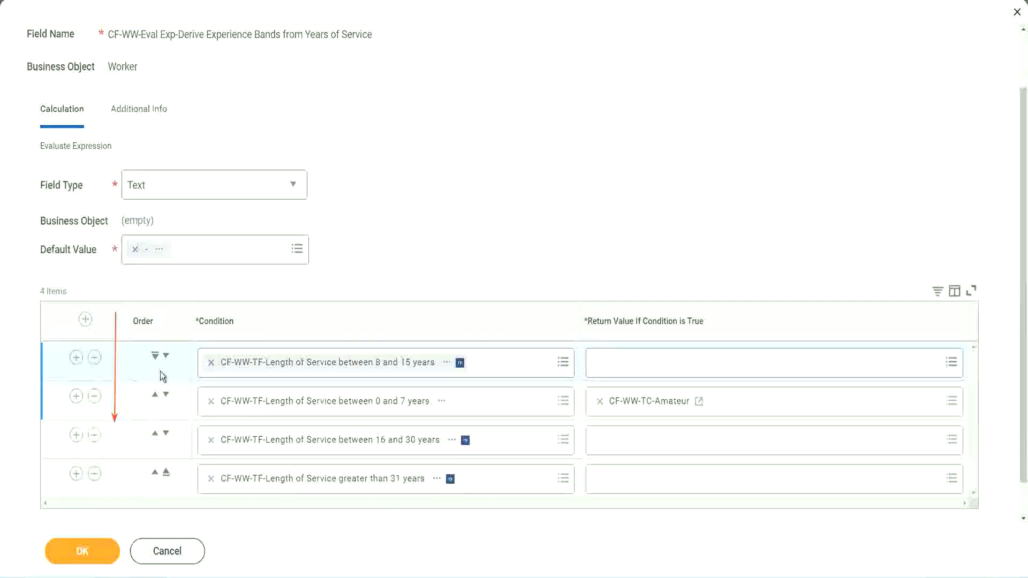
pyautogui.click(165, 356)
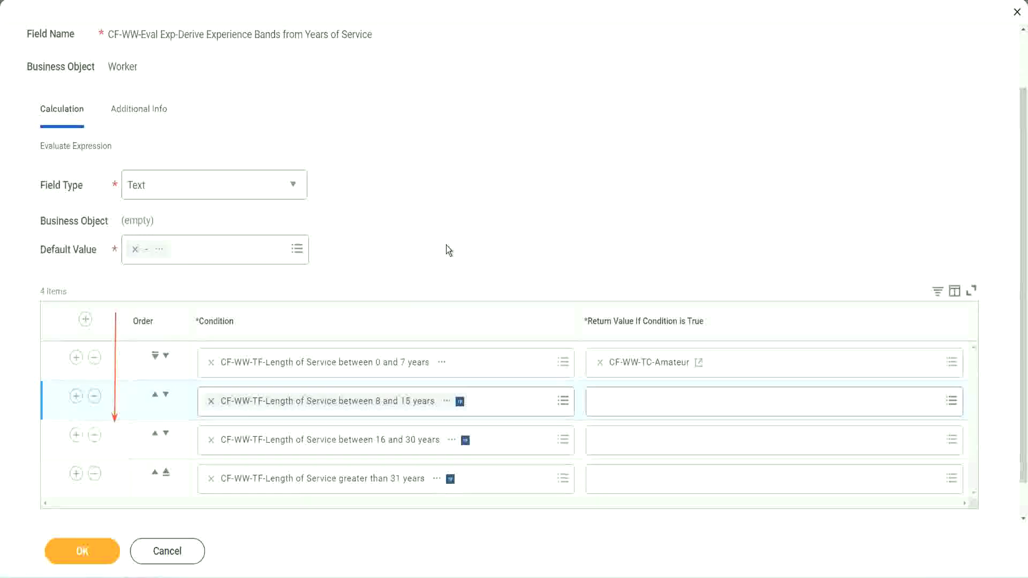
pyautogui.click(154, 394)
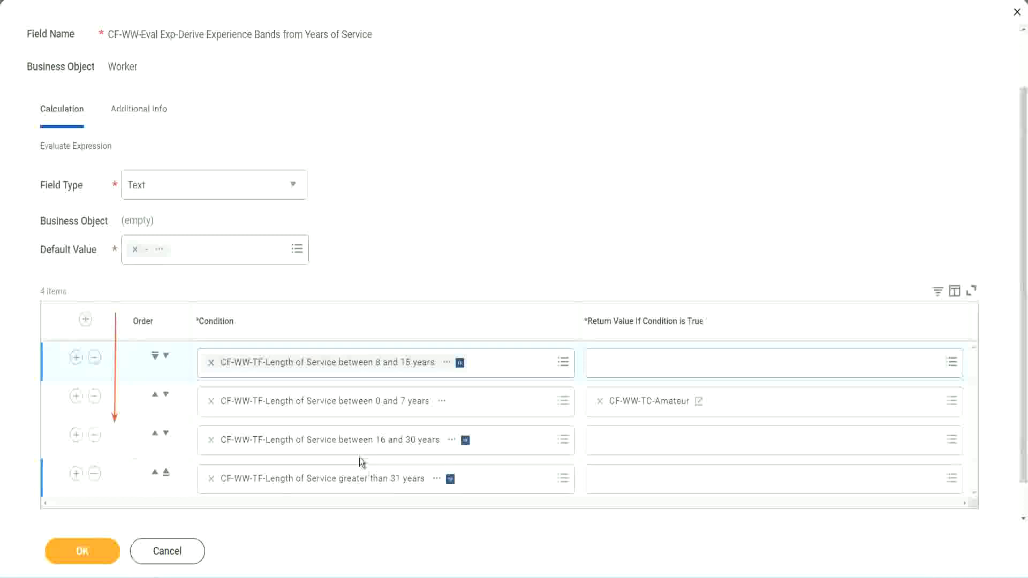
pyautogui.rightClick(651, 408)
pyautogui.click(677, 461)
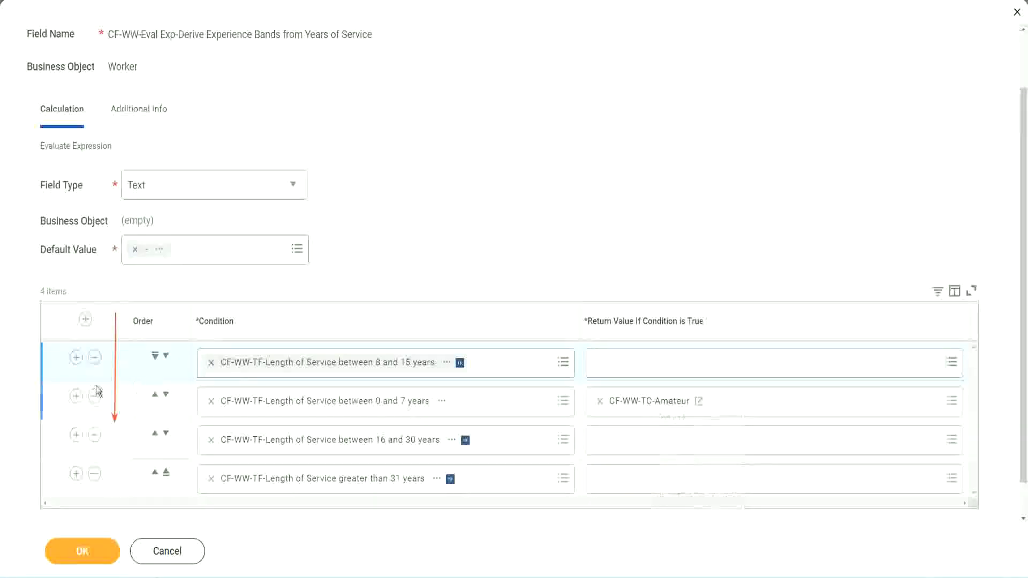
pyautogui.click(165, 356)
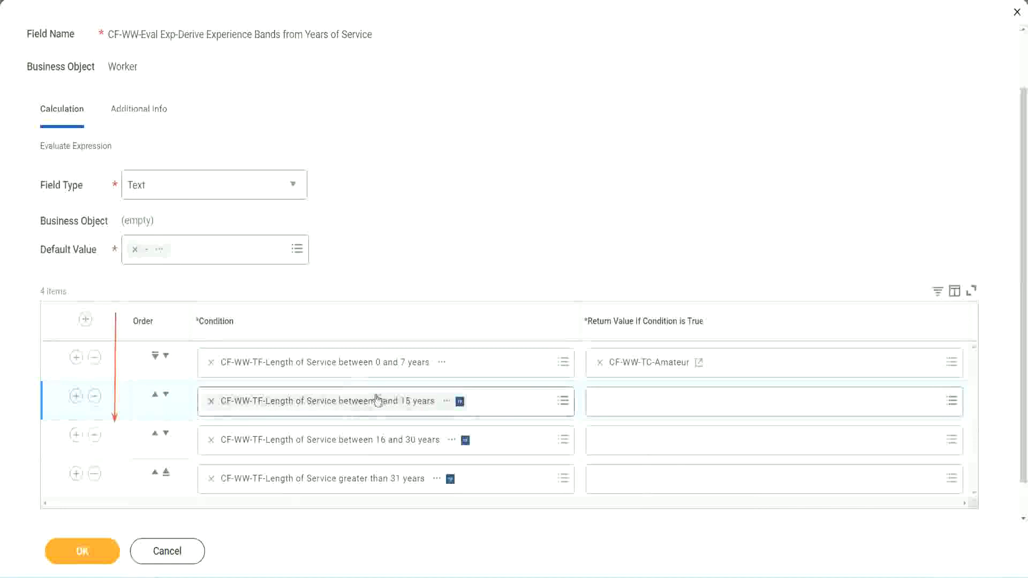
# Create the Global Text Constant field CF-WW-TC-Experienced as the 8–15 years return value
pyautogui.click(601, 400)
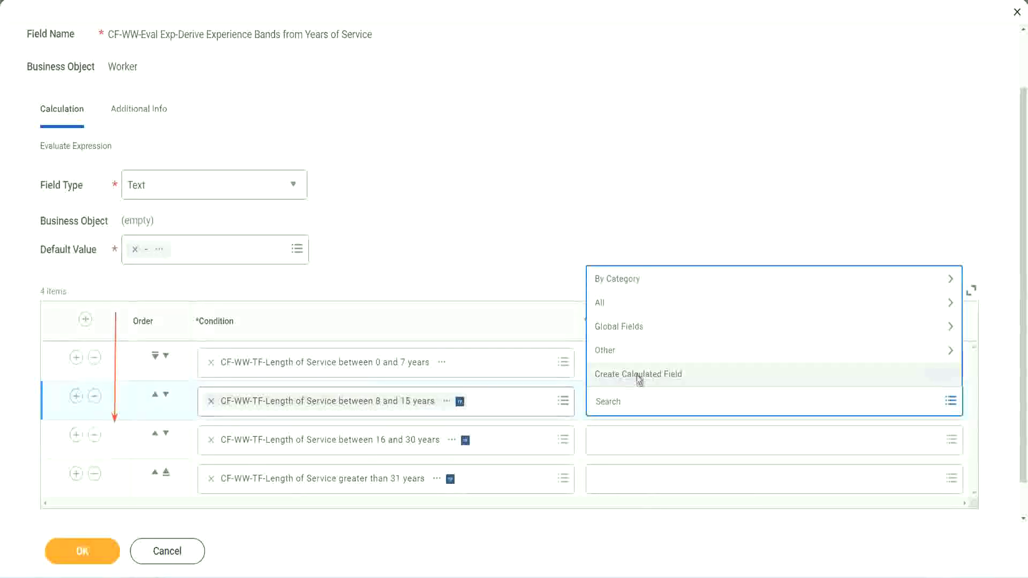
pyautogui.click(637, 375)
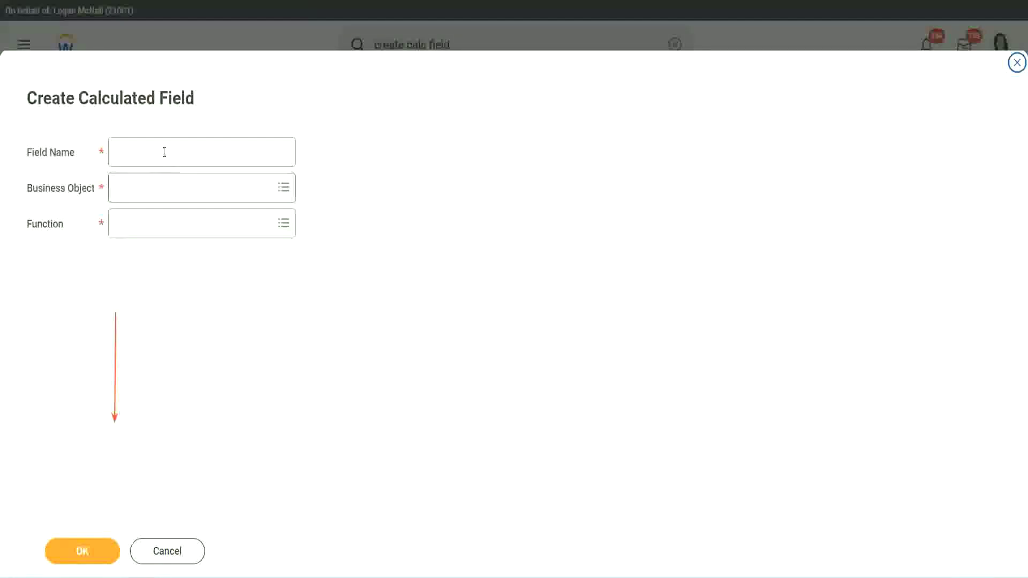
pyautogui.click(164, 152)
pyautogui.write('CF-WW-TC-Amateur')
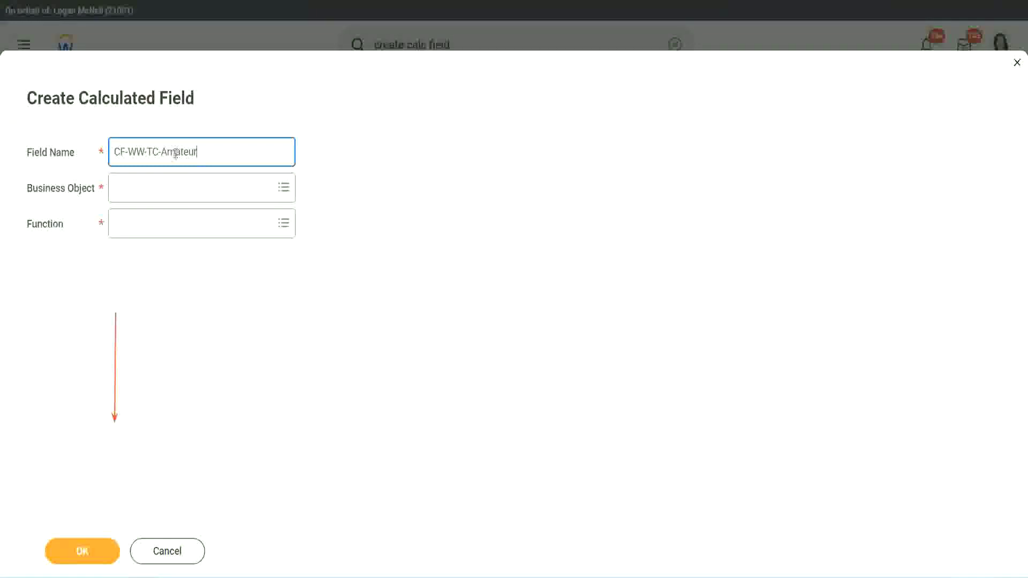
pyautogui.doubleClick(175, 154)
pyautogui.write('Experienced')
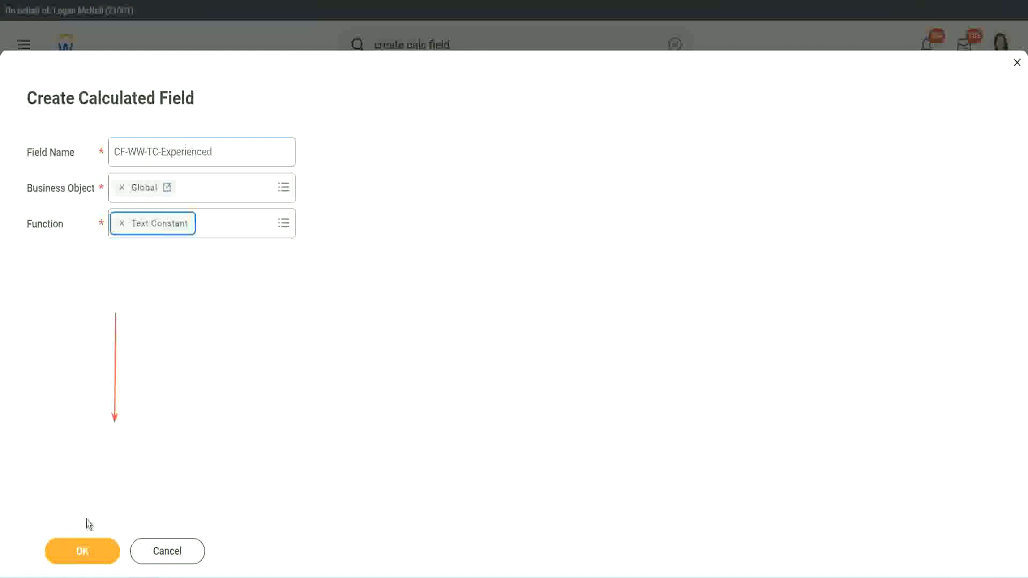
pyautogui.click(78, 554)
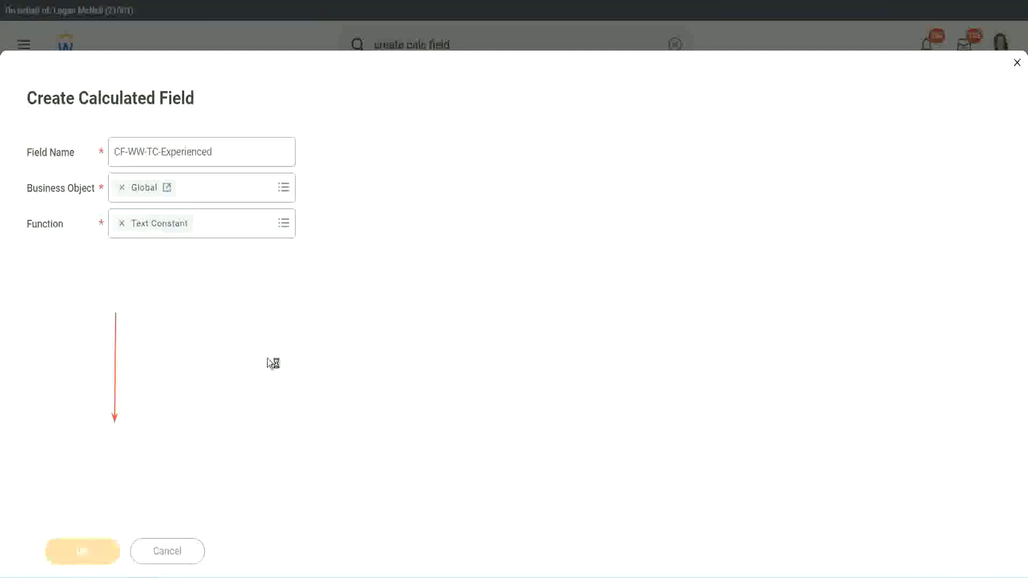
pyautogui.click(156, 302)
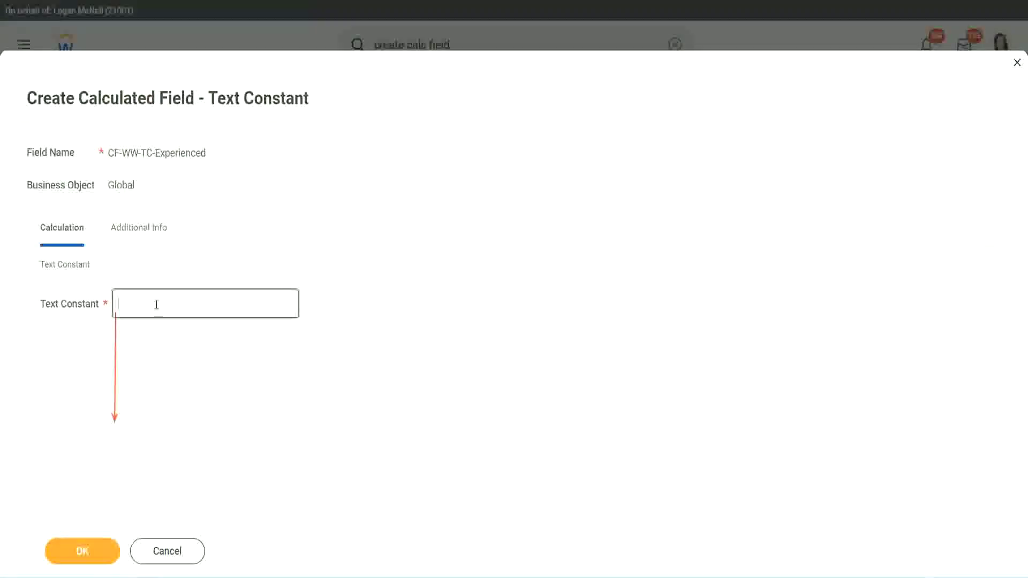
pyautogui.write('Experienced')
pyautogui.click(84, 554)
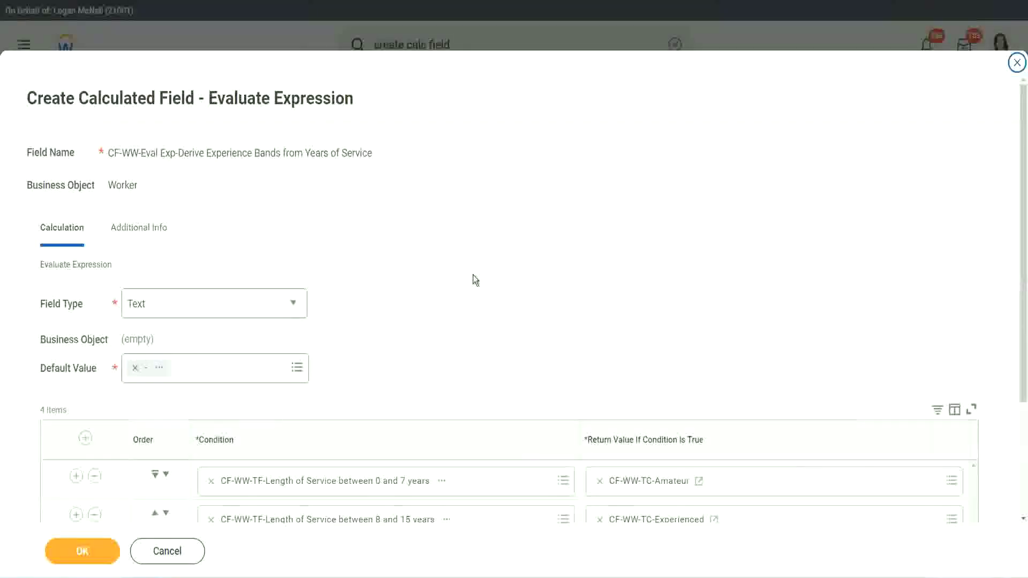
pyautogui.scroll(-2, 473, 279)
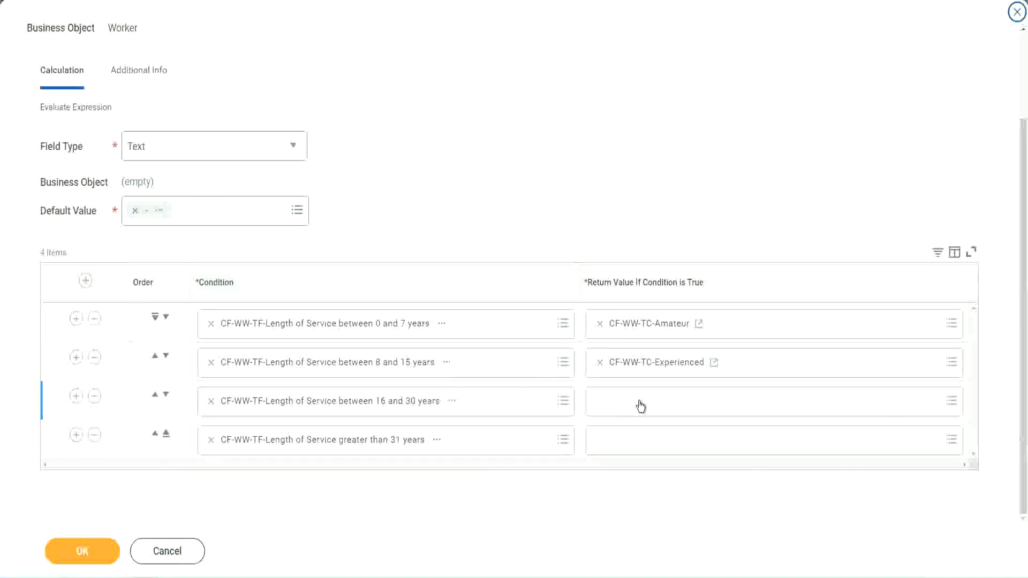
# Start a new calculated field from the 16–30 years row's Return Value prompt
pyautogui.click(641, 405)
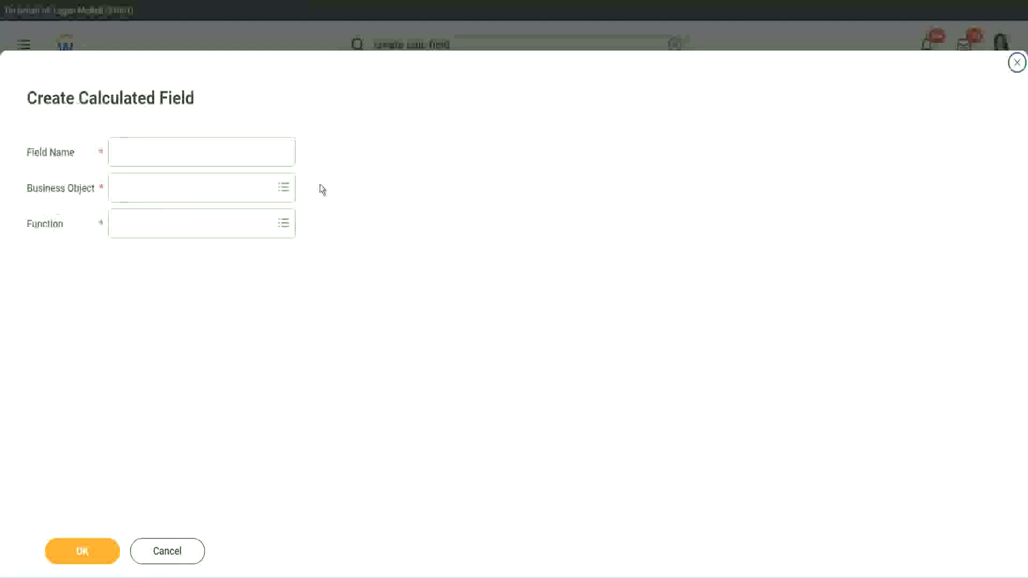
# Create the Global Text Constant field CF-WW-TC-Senior with the value Senior
pyautogui.click(218, 152)
pyautogui.write('CF-WW-TC-Amateur')
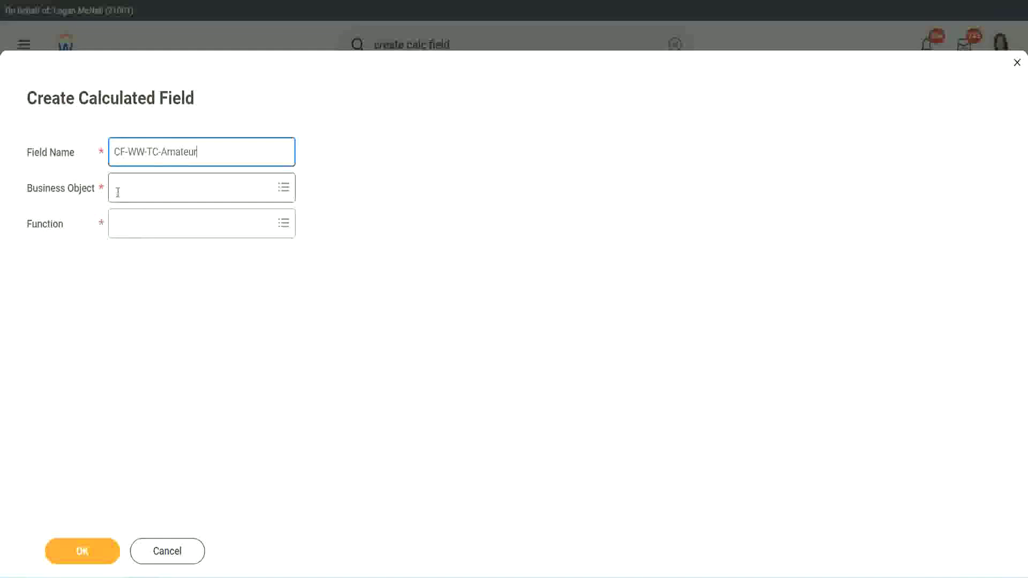
pyautogui.click(117, 189)
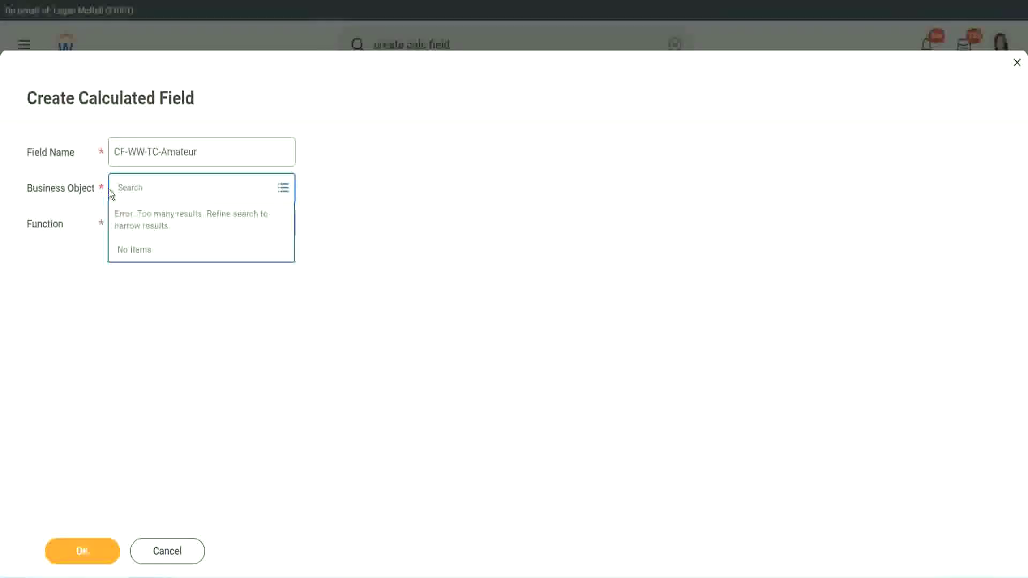
pyautogui.write('global')
pyautogui.press('Return')
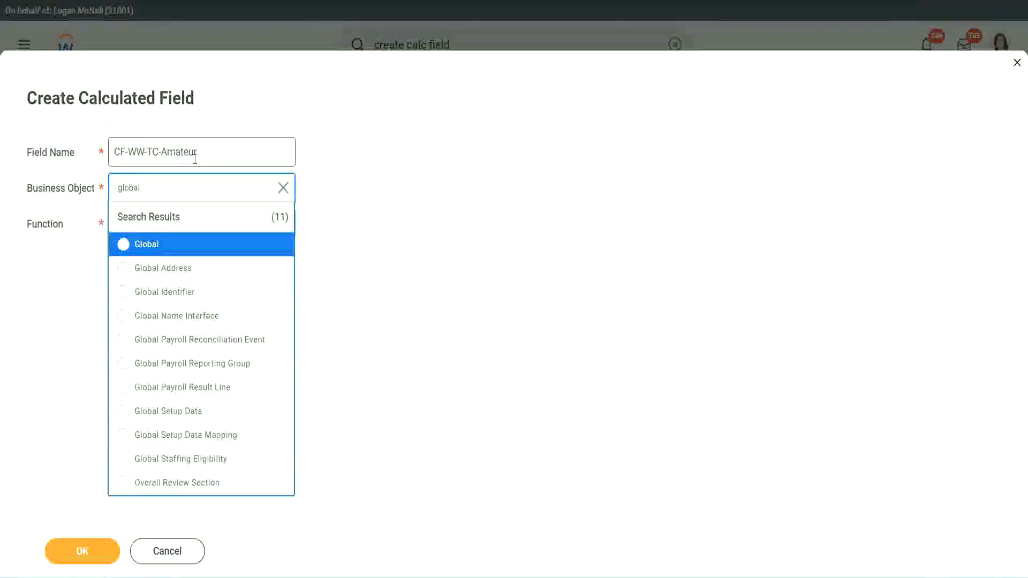
pyautogui.click(147, 244)
pyautogui.doubleClick(184, 152)
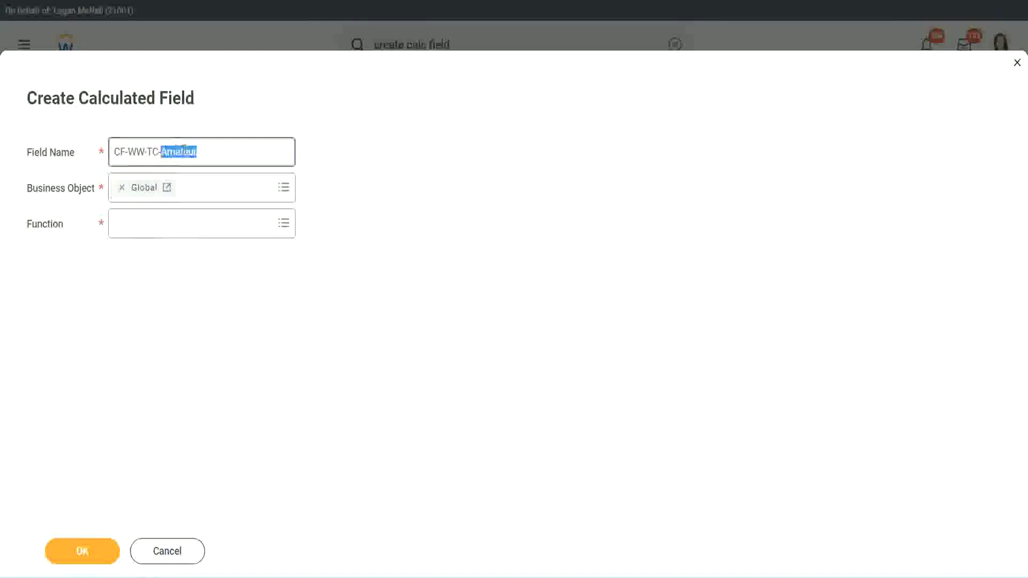
pyautogui.write('Senior')
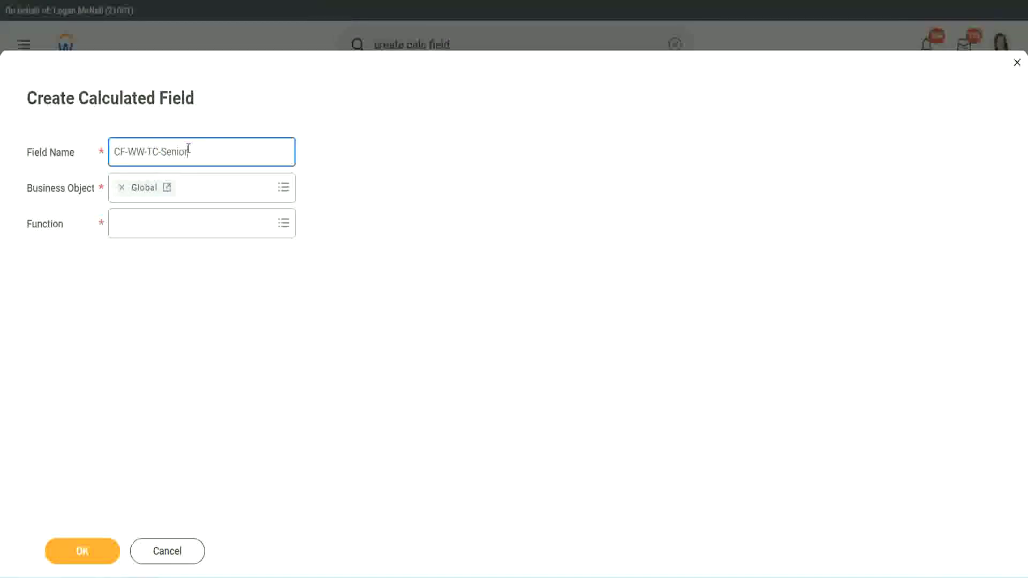
pyautogui.click(164, 234)
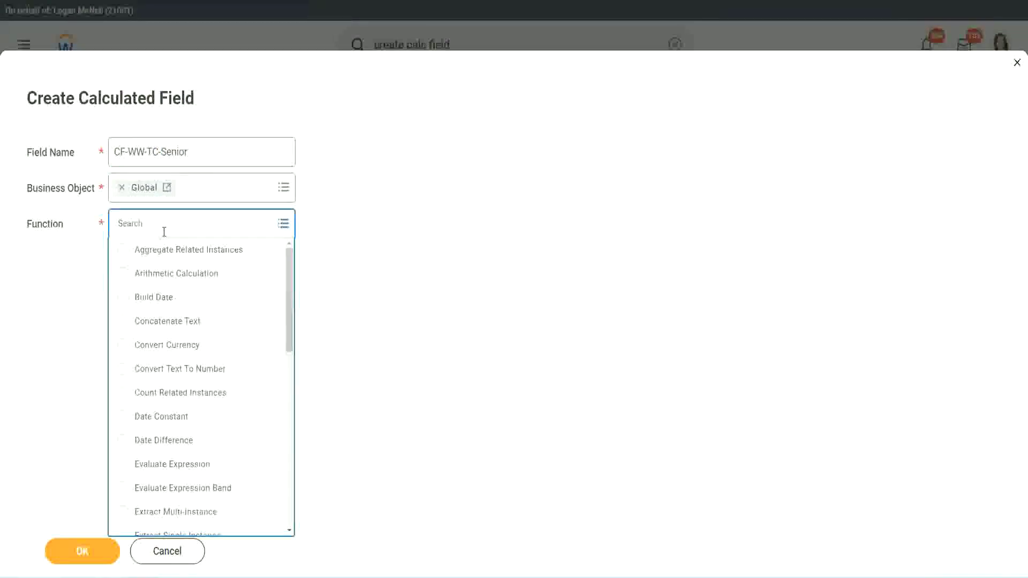
pyautogui.write('tr')
pyautogui.click(157, 277)
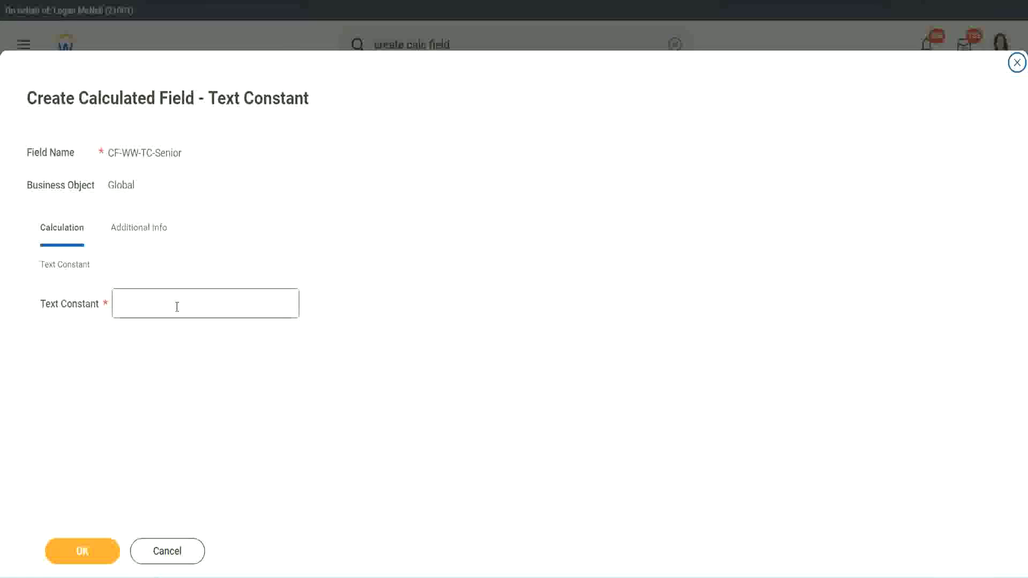
pyautogui.click(174, 303)
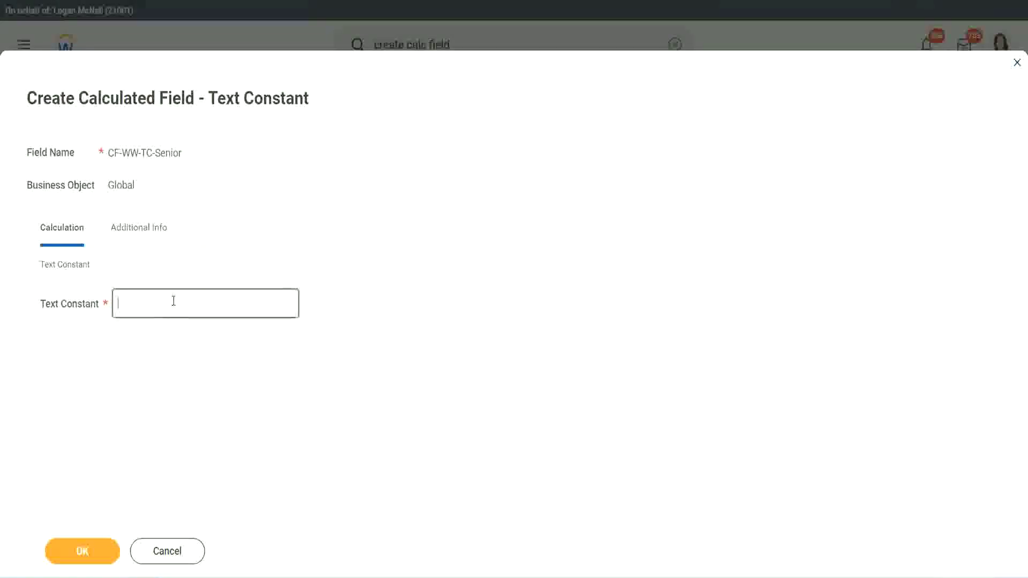
pyautogui.write('Senior')
pyautogui.click(100, 553)
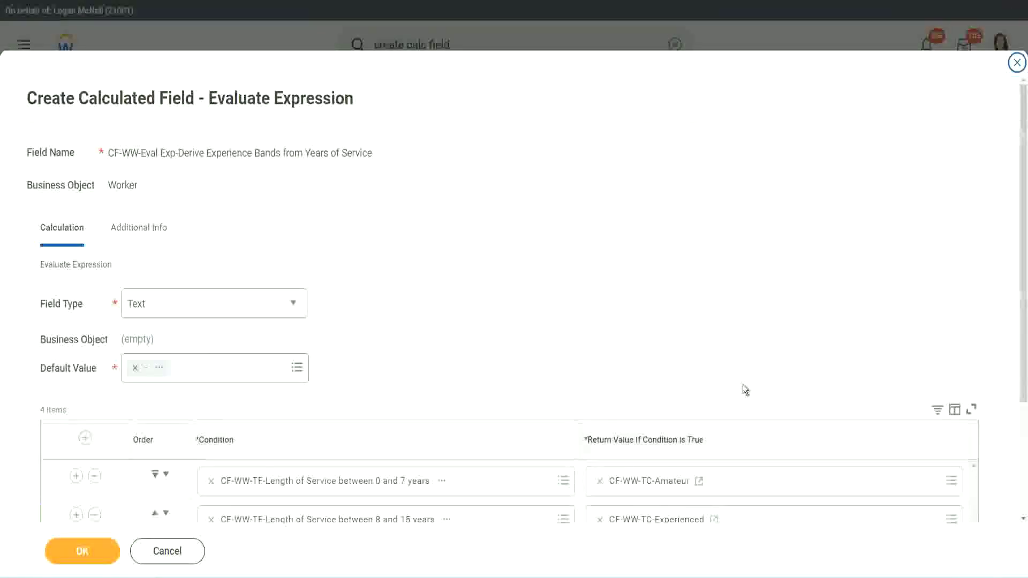
pyautogui.scroll(-3, 743, 389)
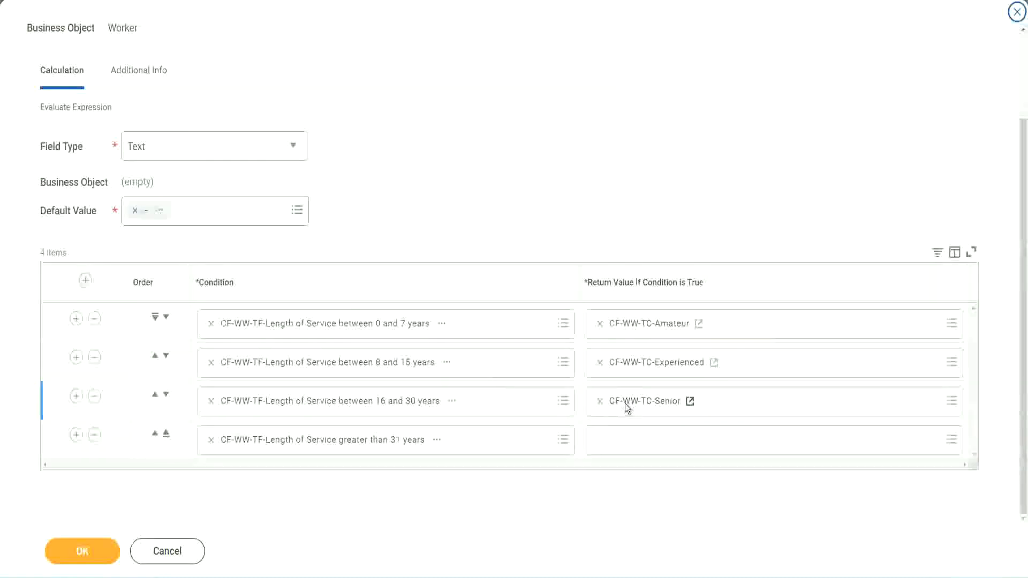
# Copy the CF-WW-TC-Senior name and start a value search in the fourth Return Value prompt
pyautogui.rightClick(624, 404)
pyautogui.click(644, 460)
pyautogui.click(624, 443)
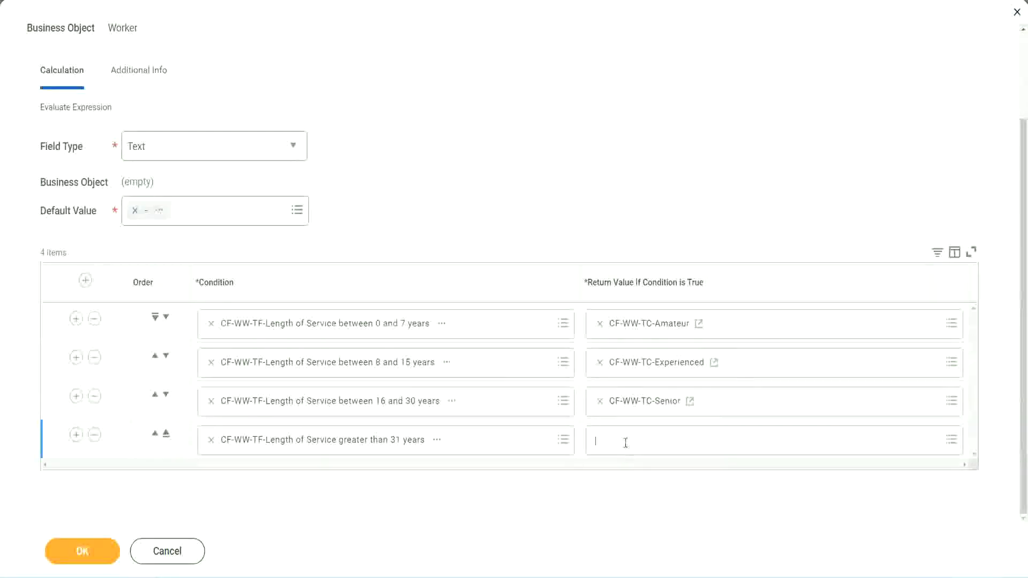
pyautogui.click(635, 416)
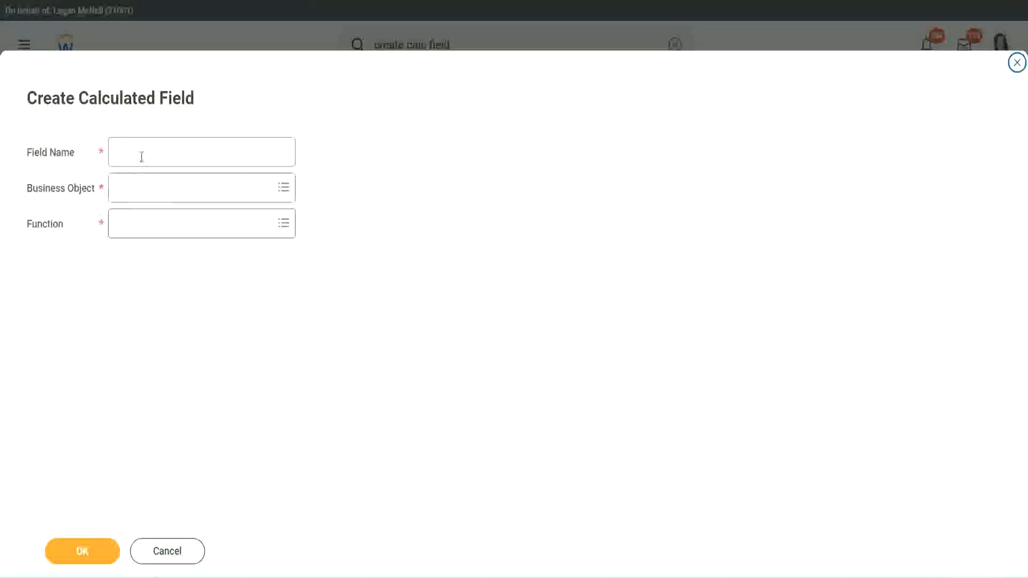
# Create CF-WW-TC-Legend as a Global Text Constant holding the text Legend
pyautogui.click(142, 156)
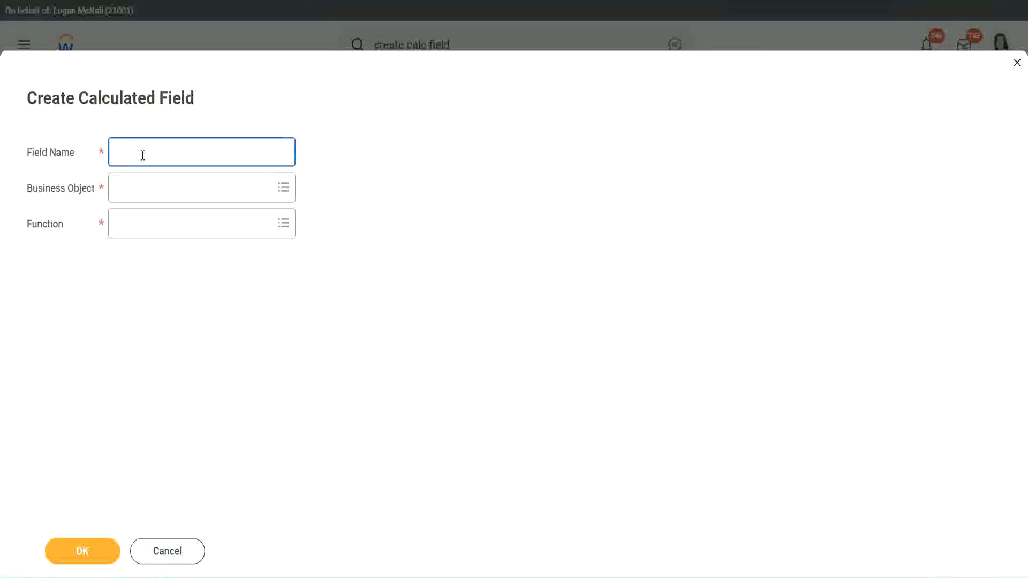
pyautogui.write('CF-WW-TC-Senior')
pyautogui.hotkey('ctrl', 'shift', 'Left')
pyautogui.write('Legend')
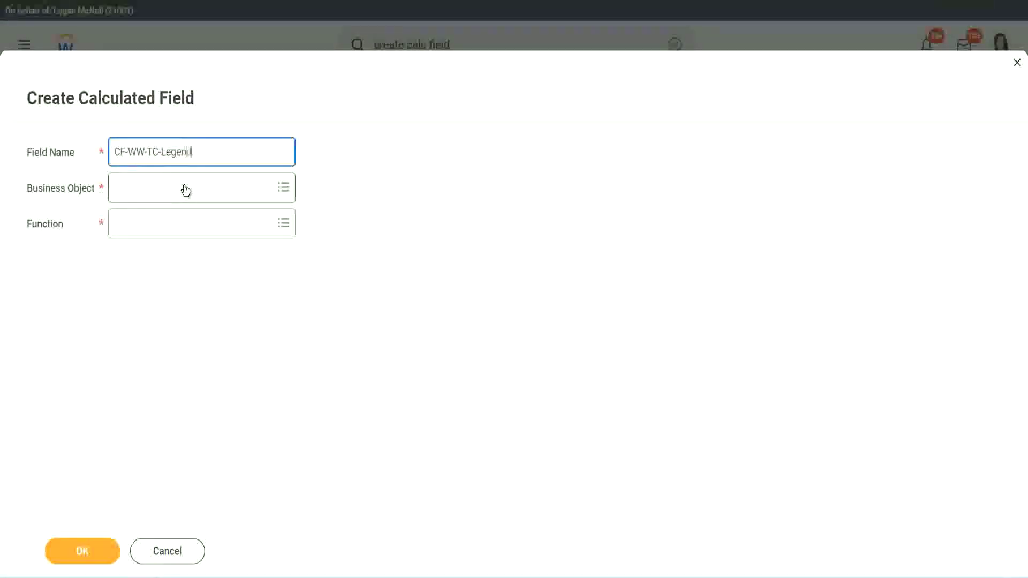
pyautogui.click(145, 193)
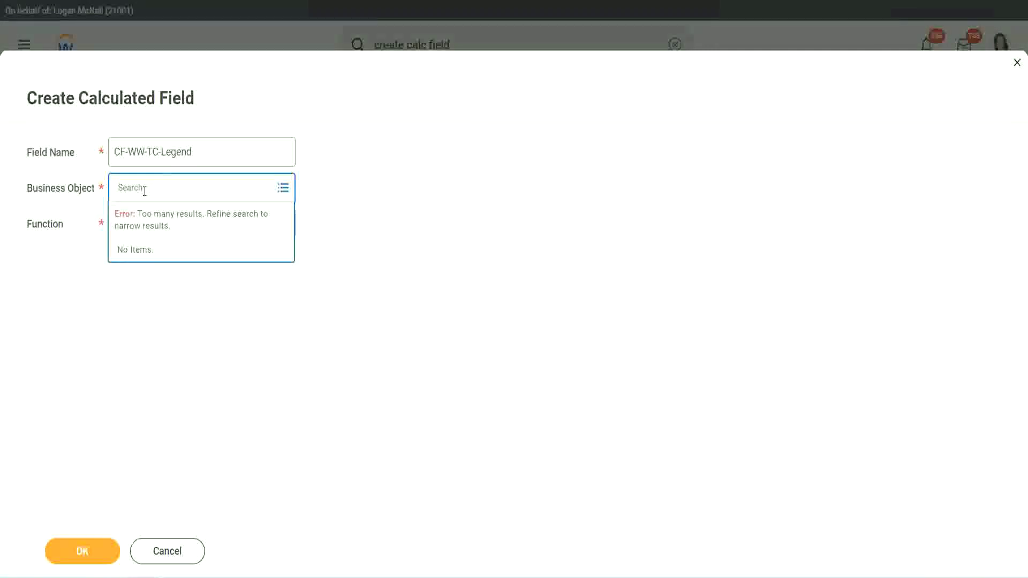
pyautogui.write('Glo')
pyautogui.write('bal')
pyautogui.press('Return')
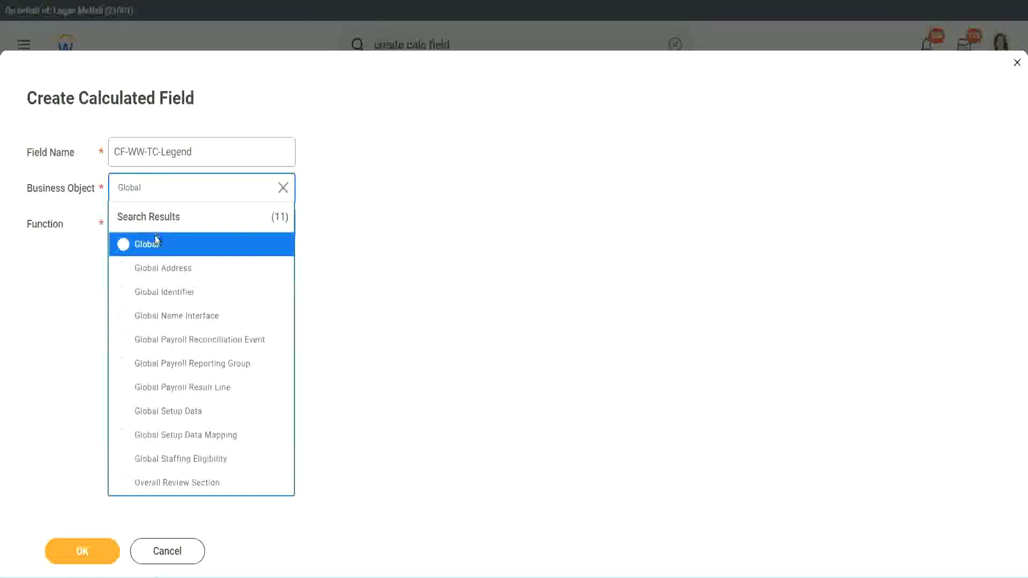
pyautogui.click(154, 243)
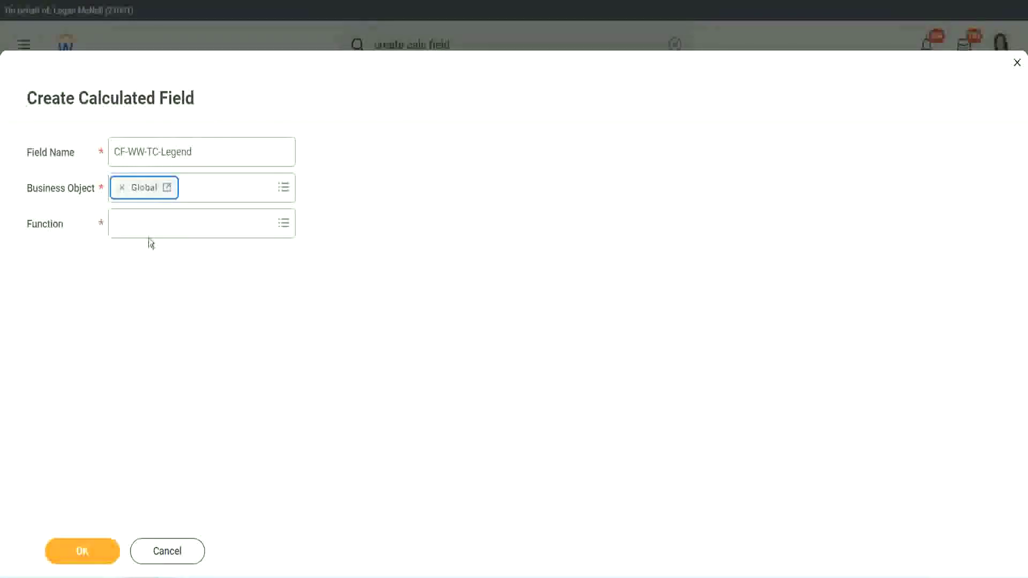
pyautogui.click(148, 225)
pyautogui.write('tc')
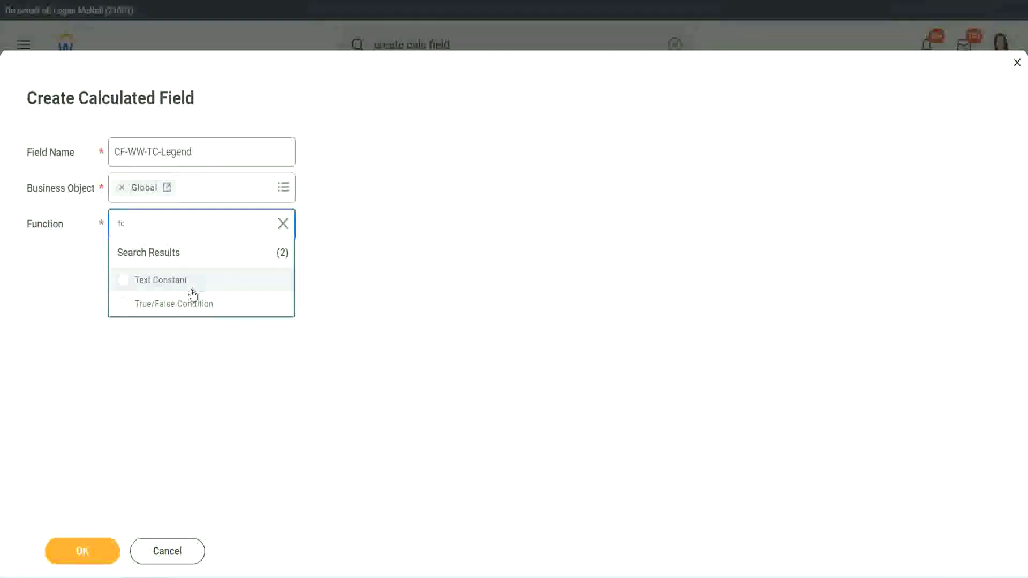
pyautogui.click(192, 282)
pyautogui.click(83, 551)
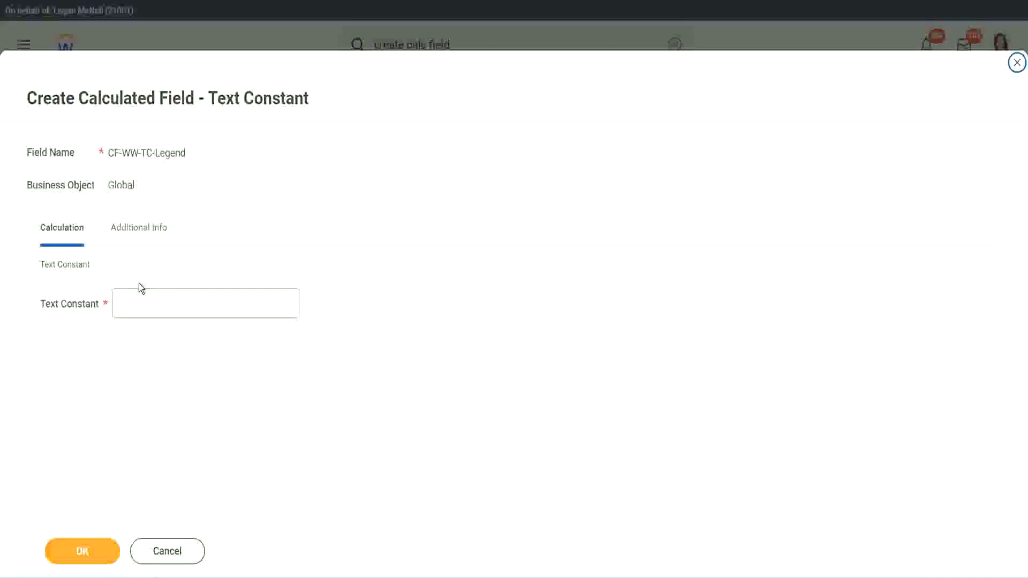
pyautogui.click(133, 305)
pyautogui.write('Legend')
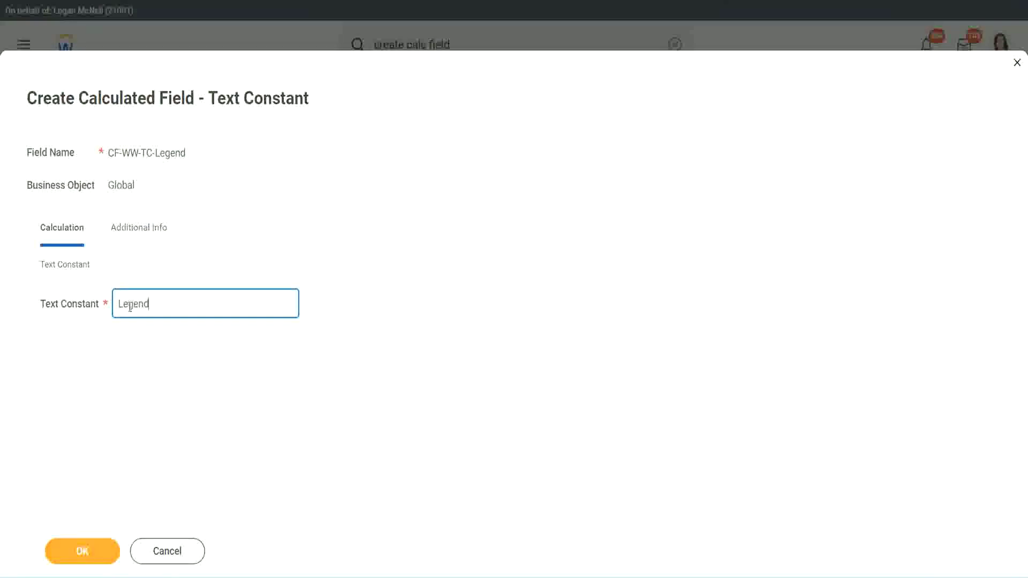
pyautogui.click(97, 549)
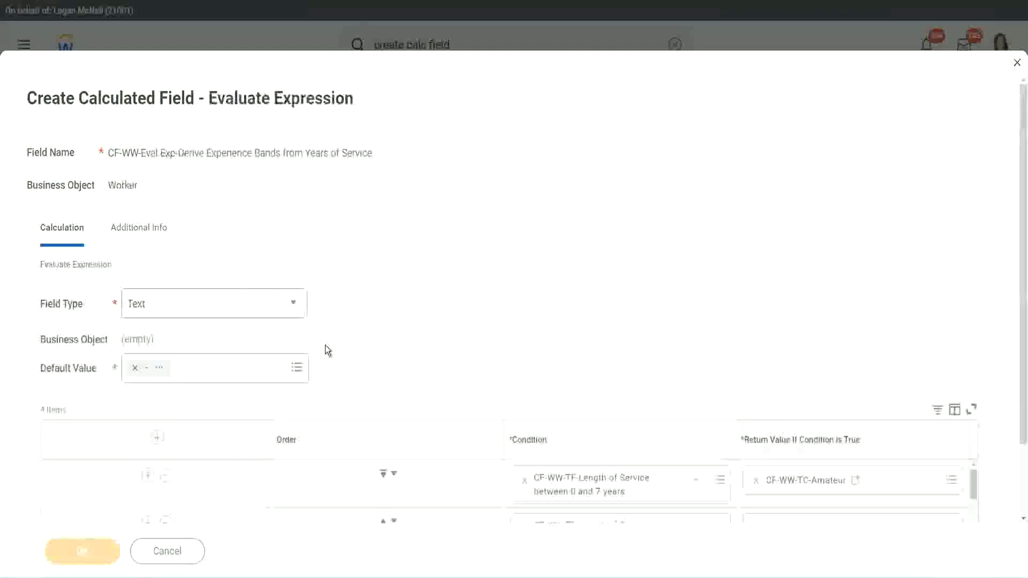
pyautogui.scroll(-2, 543, 287)
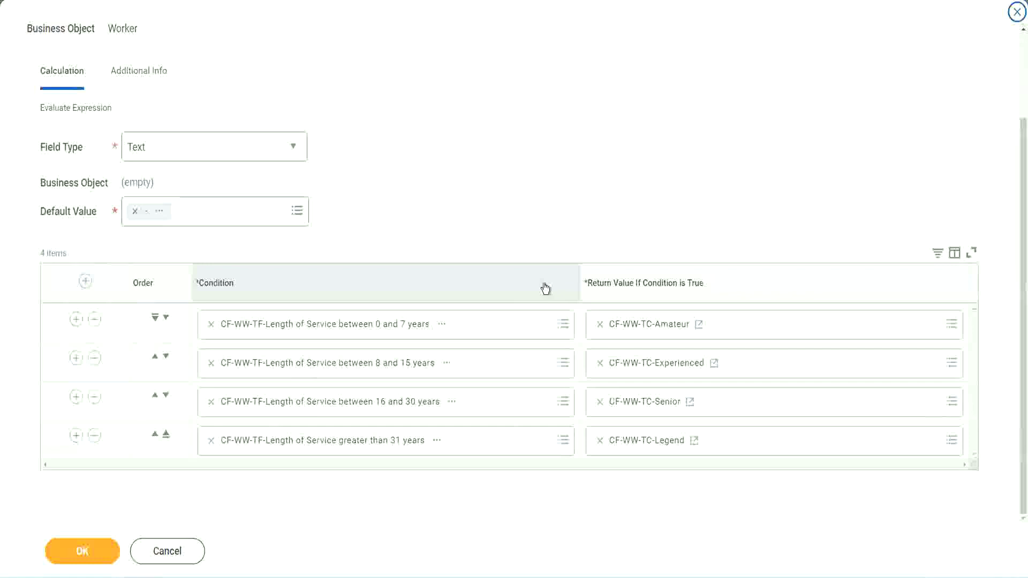
pyautogui.scroll(1, 436, 218)
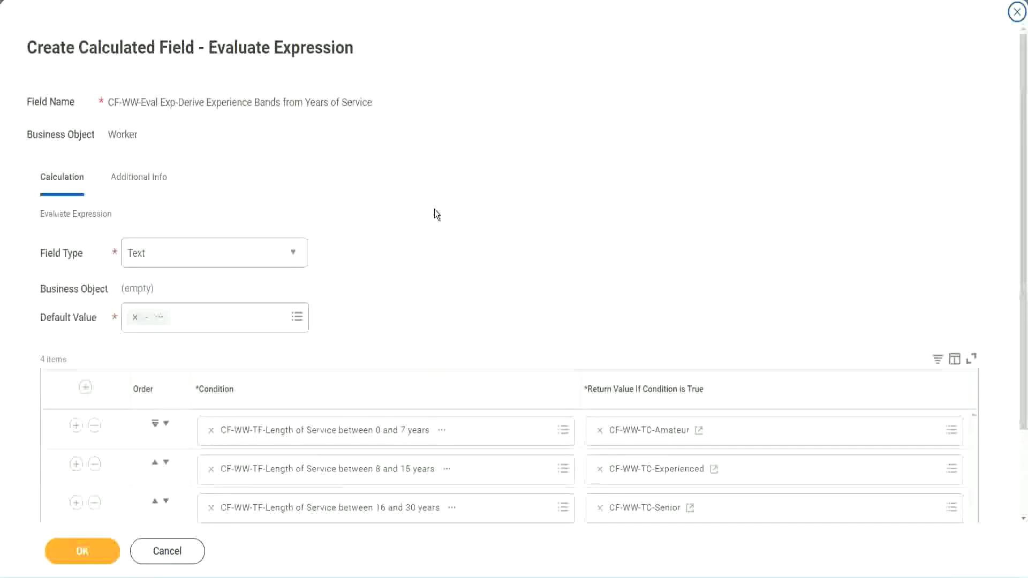
pyautogui.scroll(-1, 434, 215)
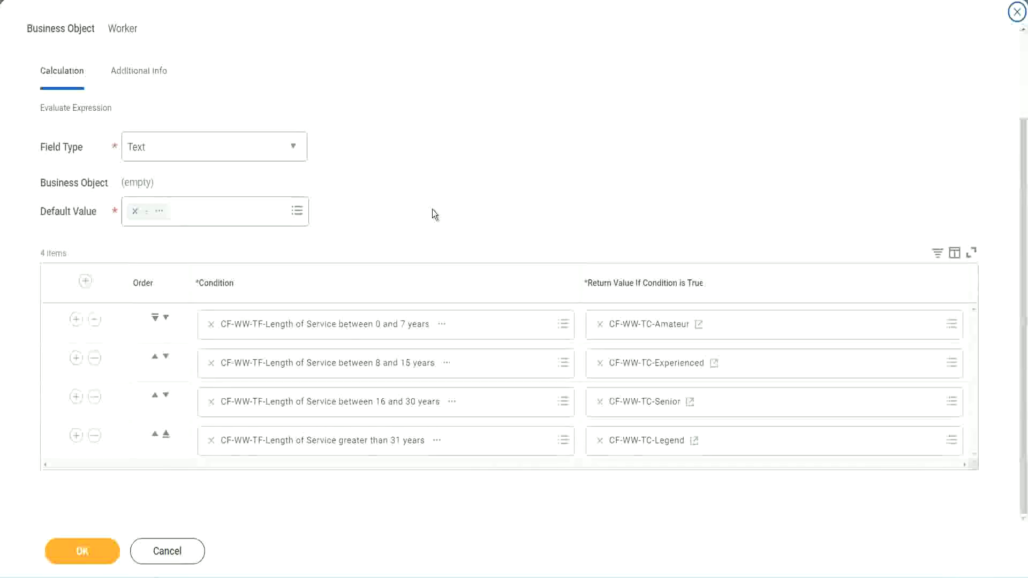
# Return CF-WW-TC-Legend for the over-31 condition and save the Experience Bands field
pyautogui.click(300, 362)
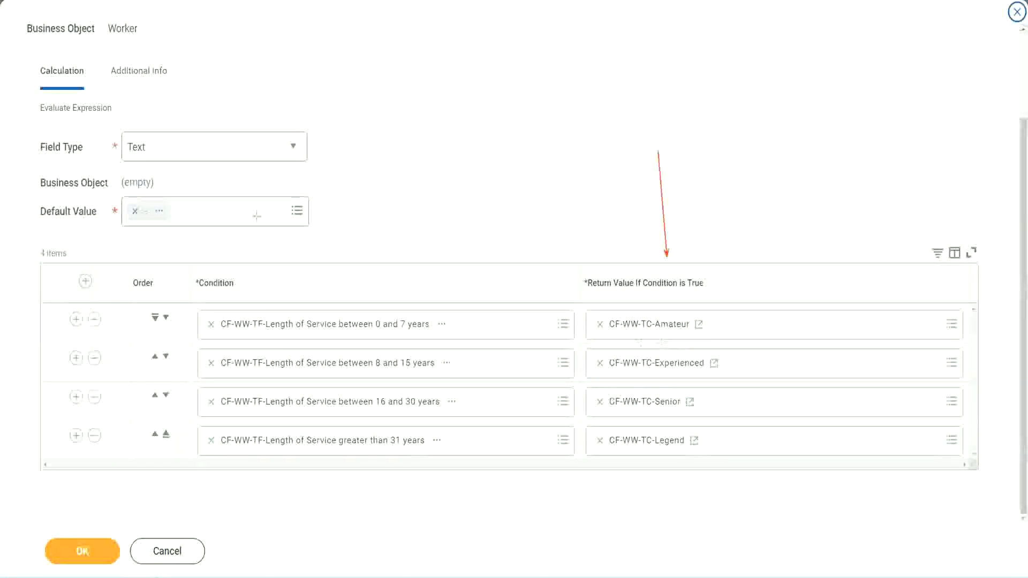
pyautogui.moveTo(128, 92); pyautogui.dragTo(133, 125)
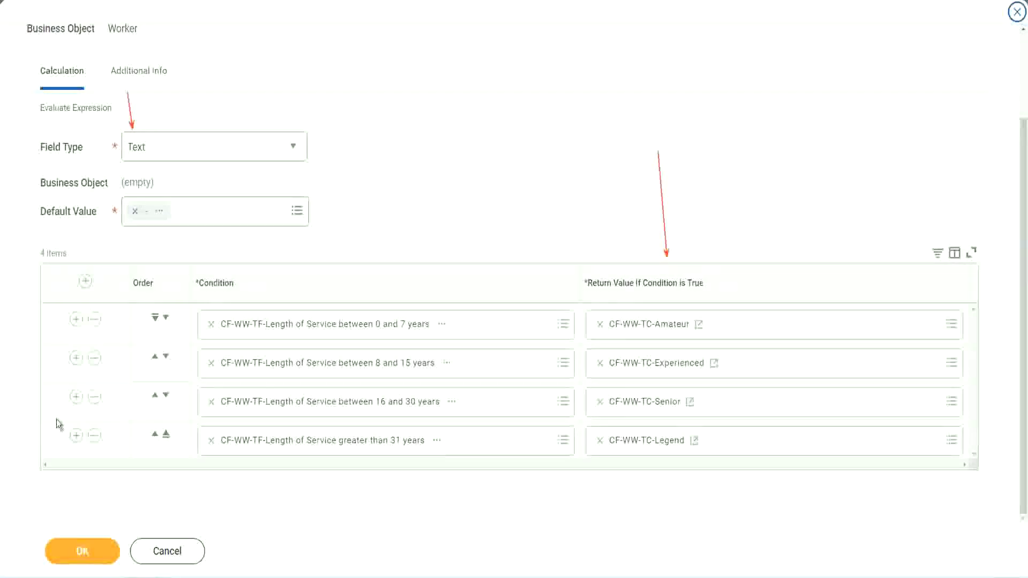
pyautogui.click(89, 549)
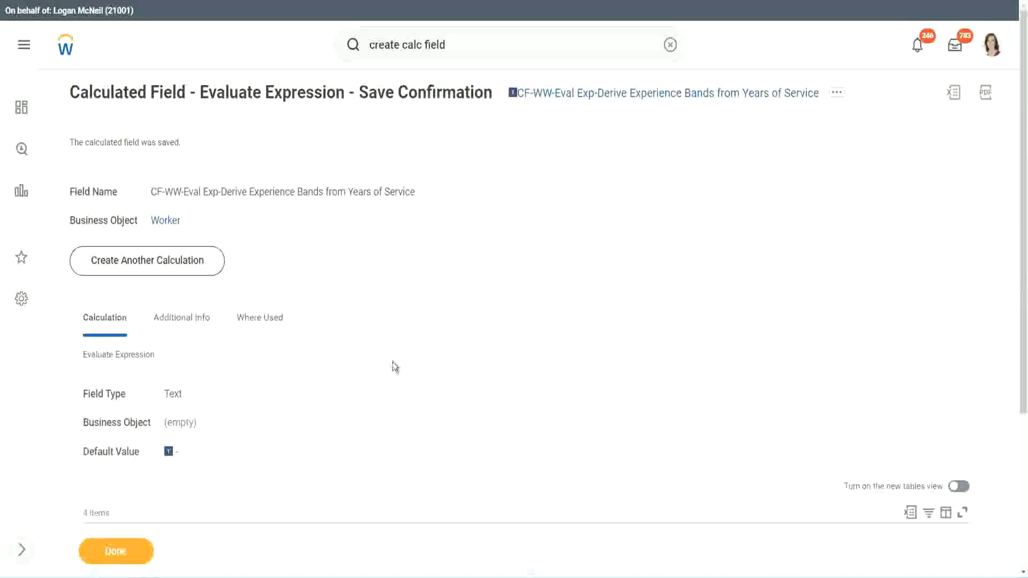
pyautogui.scroll(-3, 393, 360)
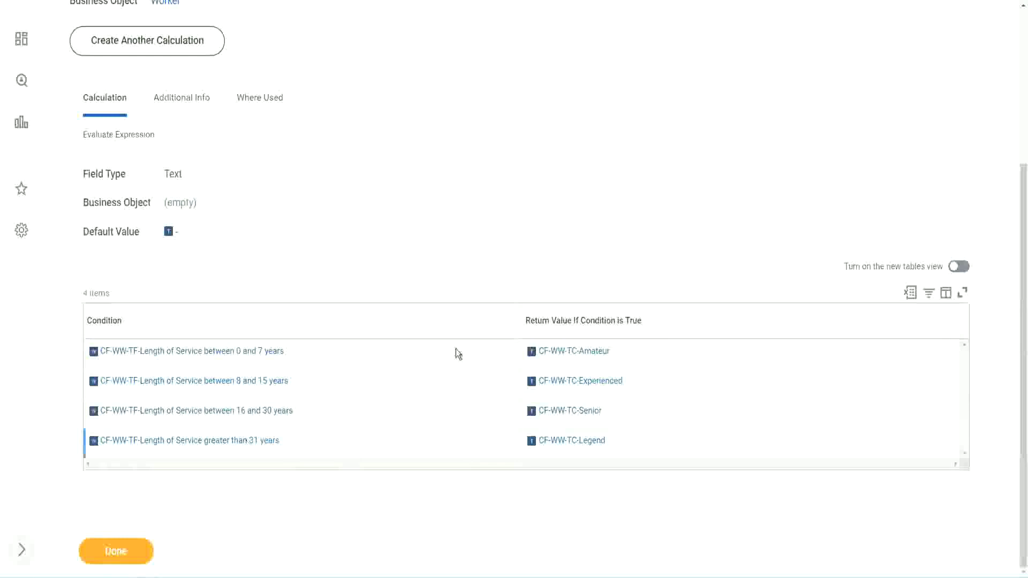
pyautogui.scroll(3, 270, 338)
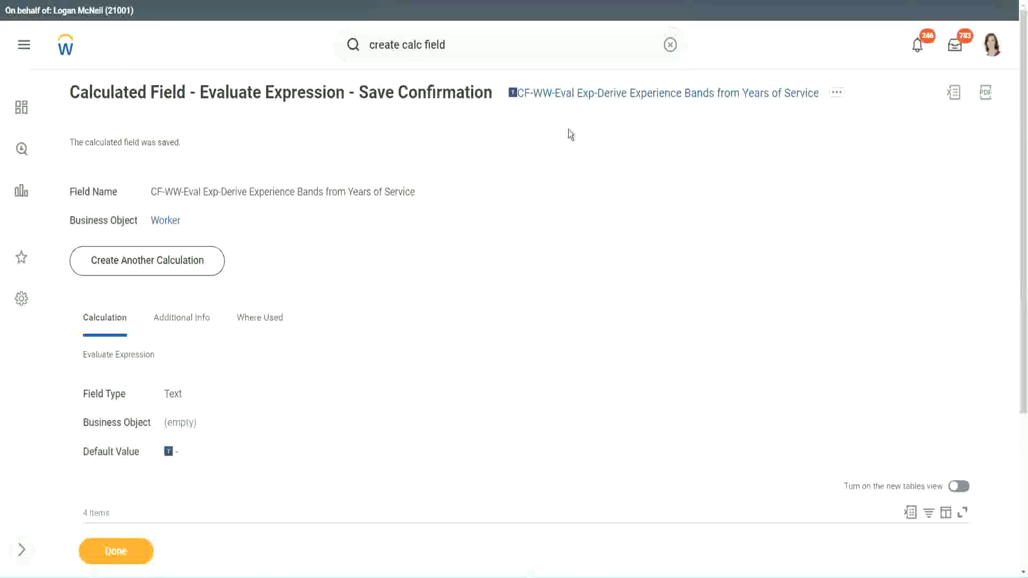
# Open the options menu on the saved field's link, then dismiss it
pyautogui.rightClick(603, 100)
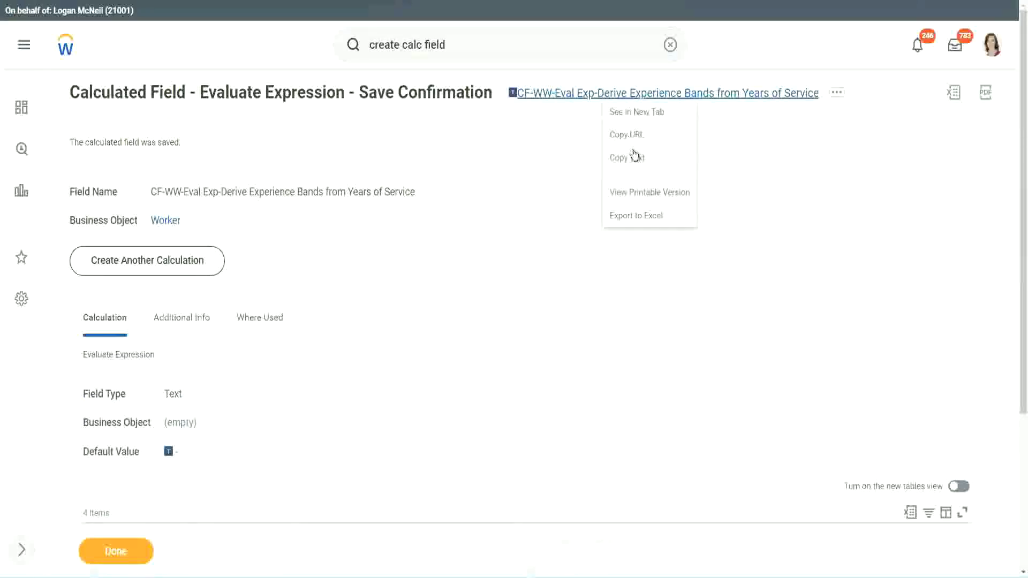
pyautogui.click(632, 161)
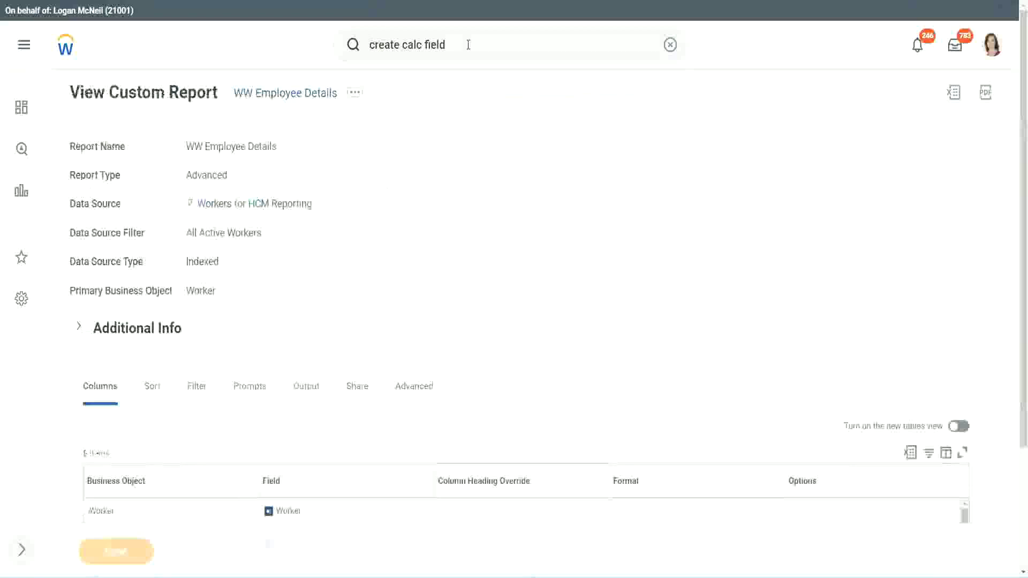
# Open the WW Employee Details report for editing from its related actions
pyautogui.click(358, 99)
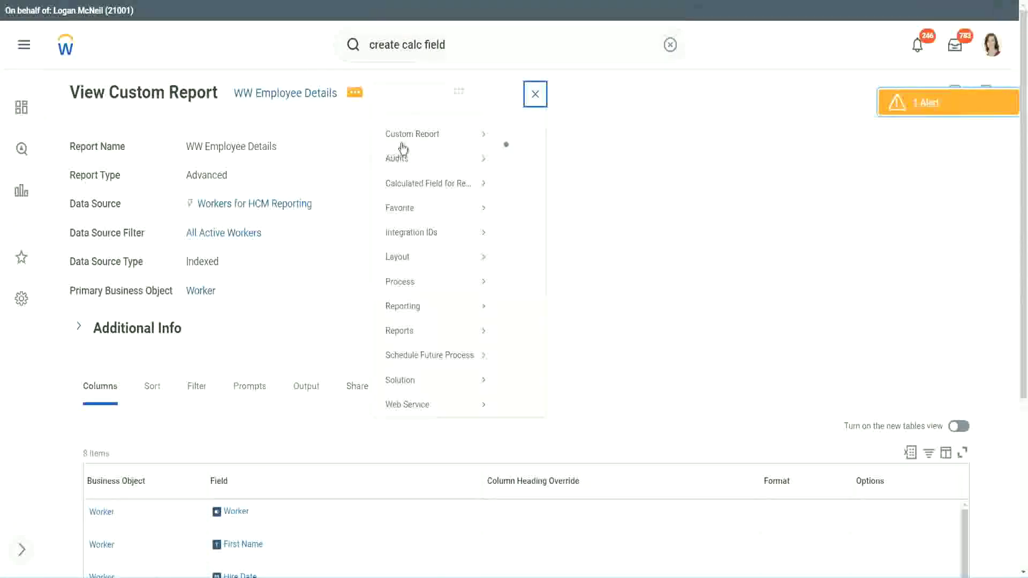
pyautogui.moveTo(412, 135)
pyautogui.click(522, 156)
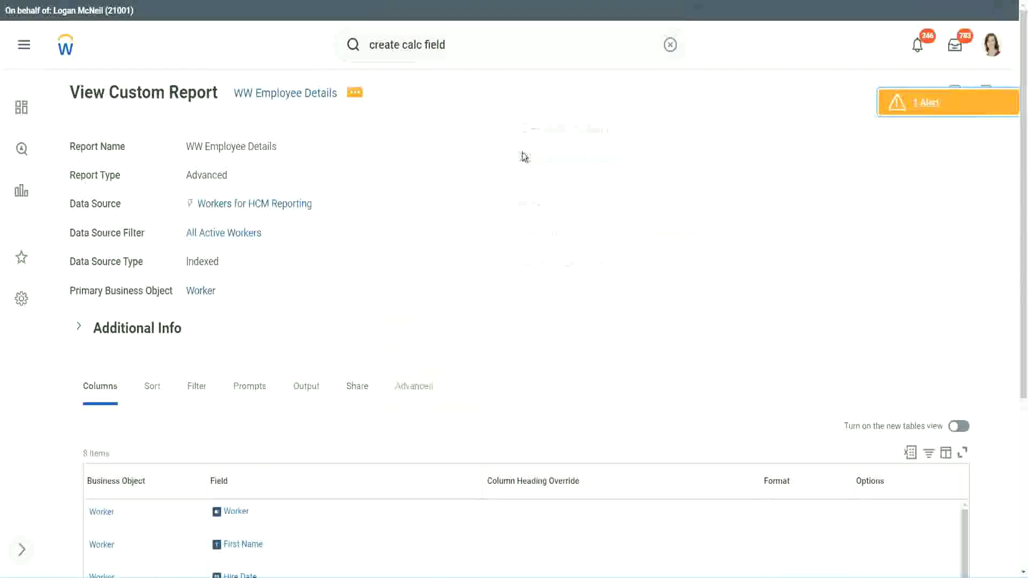
pyautogui.scroll(-2, 375, 232)
pyautogui.scroll(-2, 376, 235)
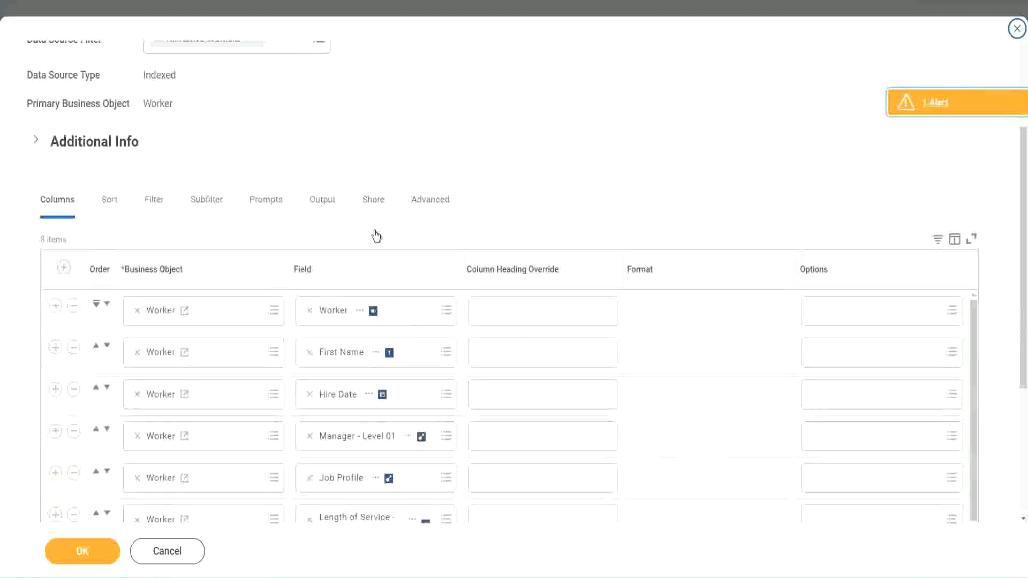
pyautogui.scroll(-2, 375, 235)
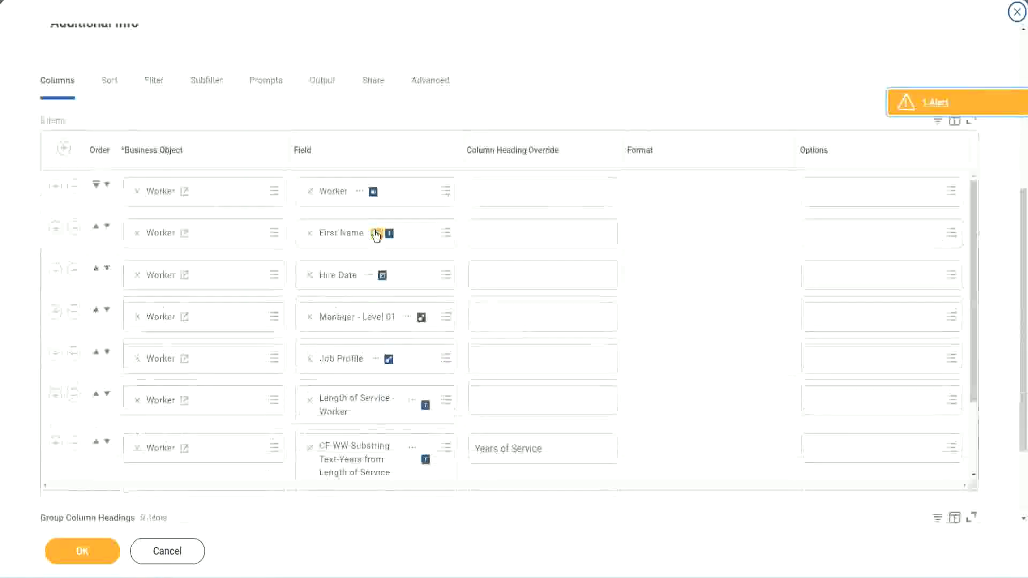
# Add a blank column row at the bottom and delete the CF-WW-Substring Years of Service column
pyautogui.click(56, 444)
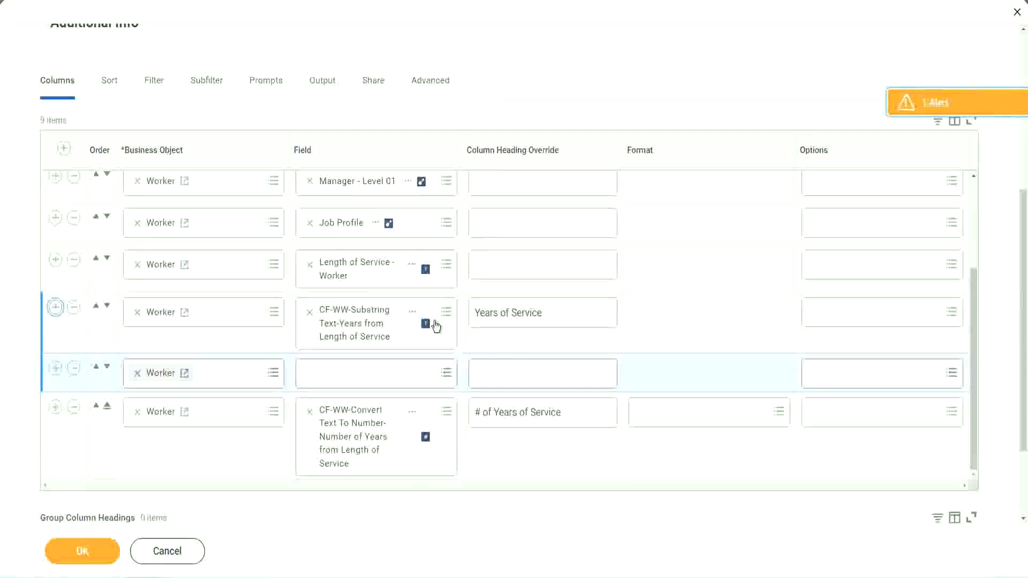
pyautogui.scroll(-2, 537, 351)
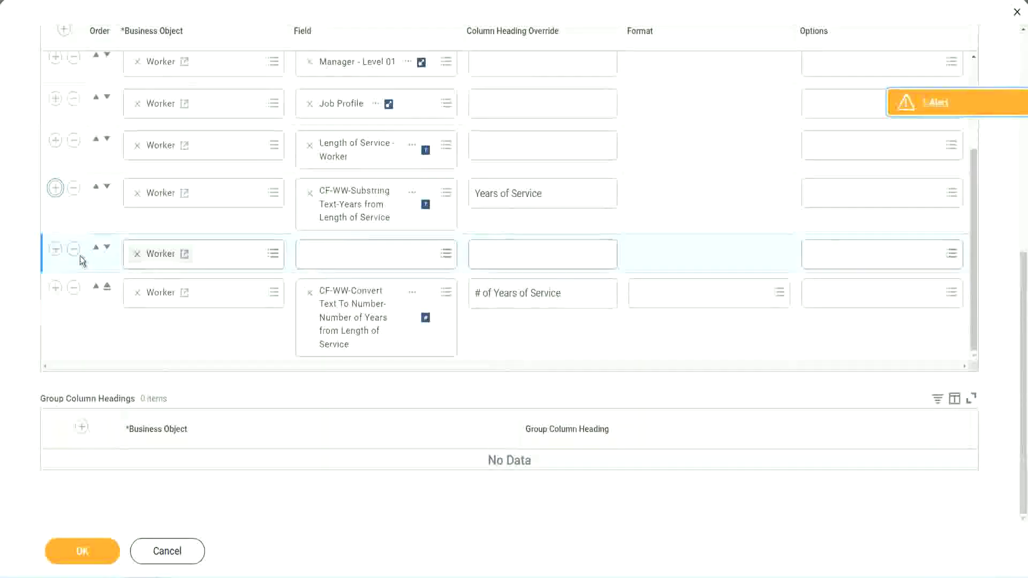
pyautogui.click(107, 252)
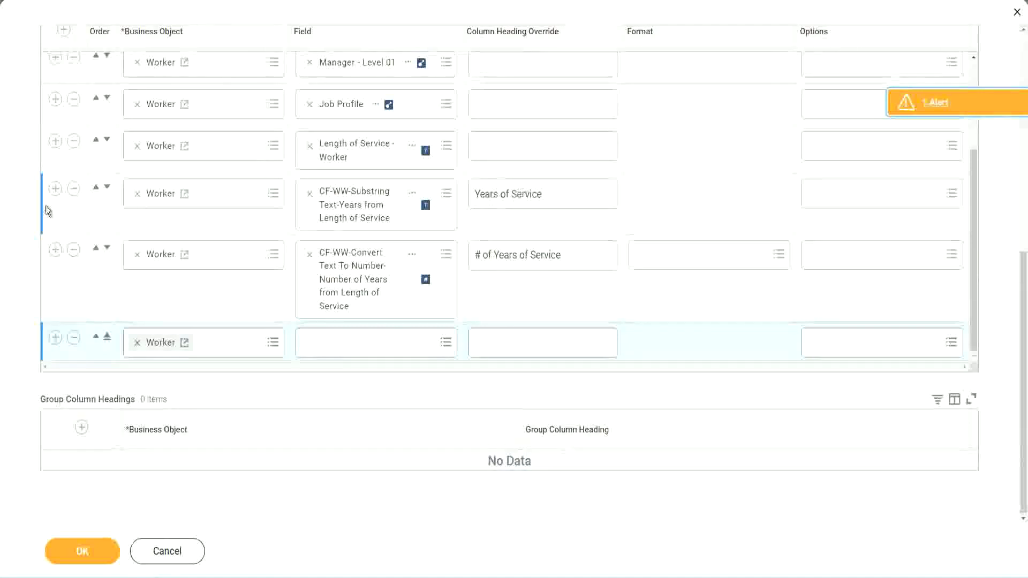
pyautogui.click(74, 190)
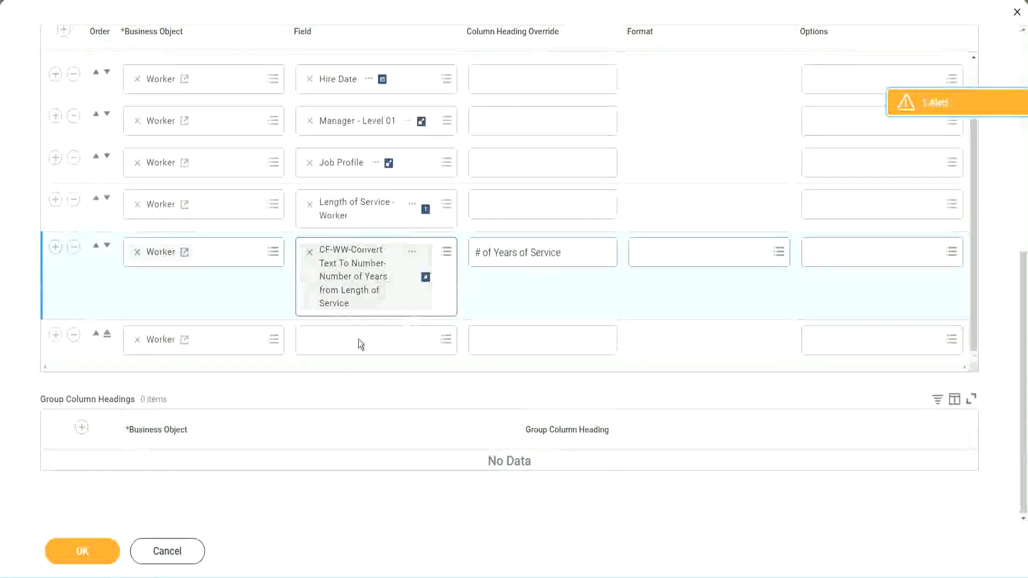
# Add CF-WW-Eval Exp-Derive Experience Bands as column 'Experience Bands', save, and run the report
pyautogui.click(335, 339)
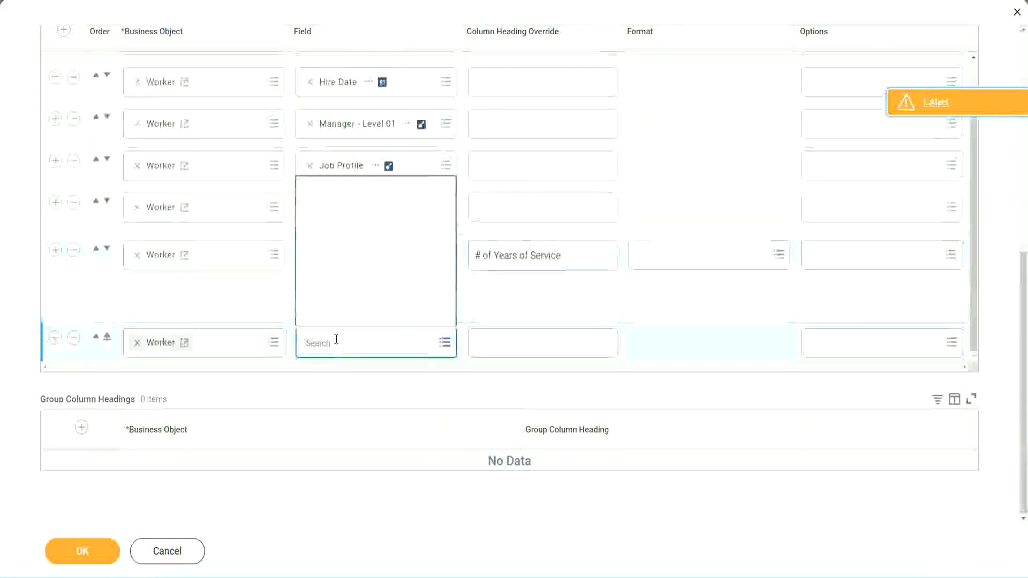
pyautogui.hotkey('ctrl', 'v')
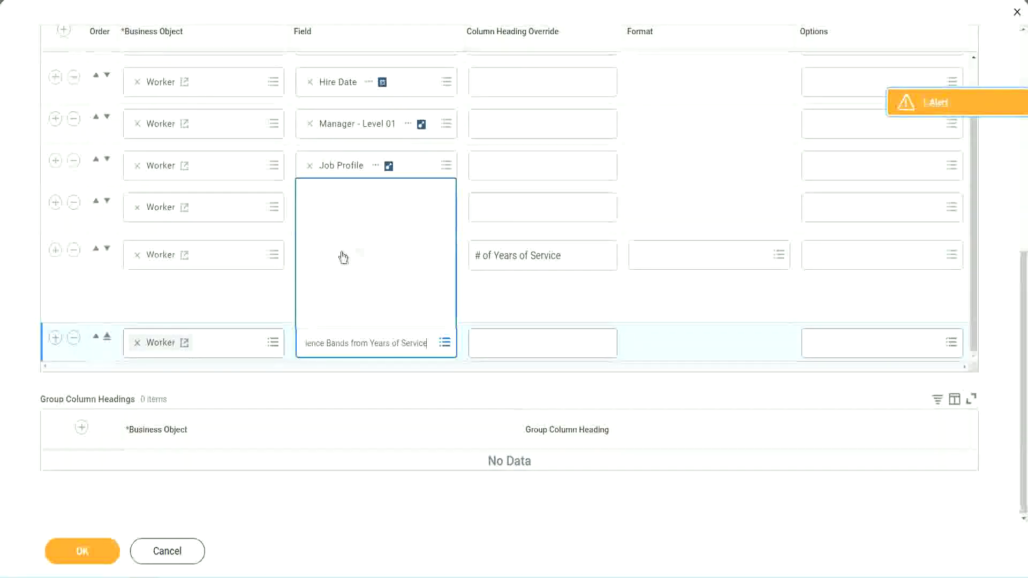
pyautogui.click(523, 307)
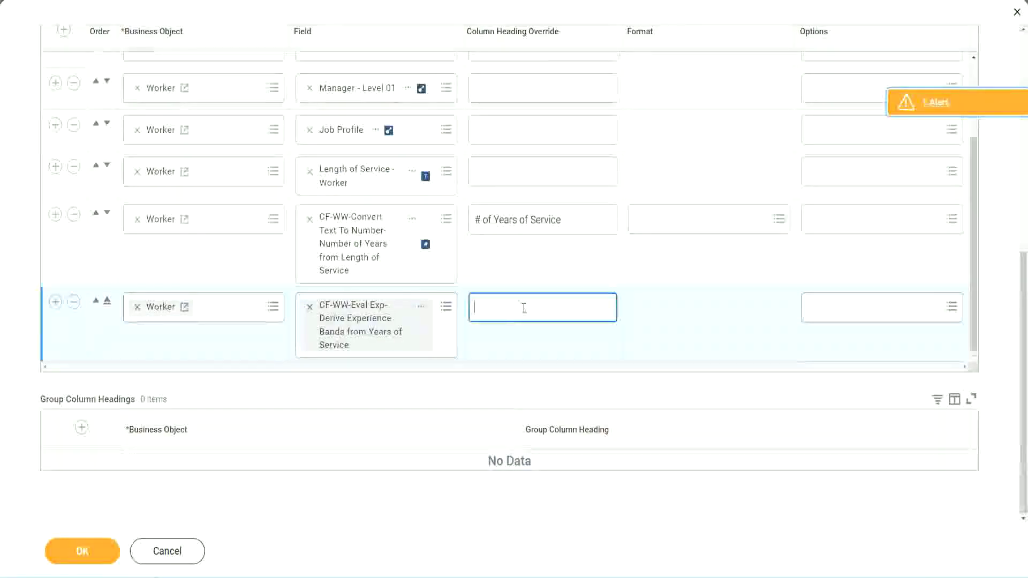
pyautogui.write('Exper')
pyautogui.write('ience B')
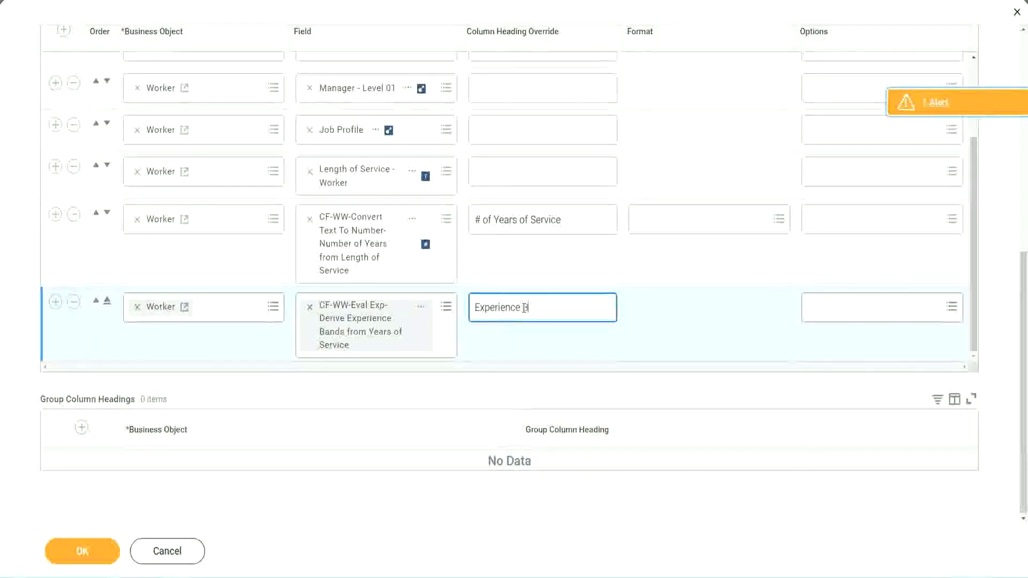
pyautogui.write('ands')
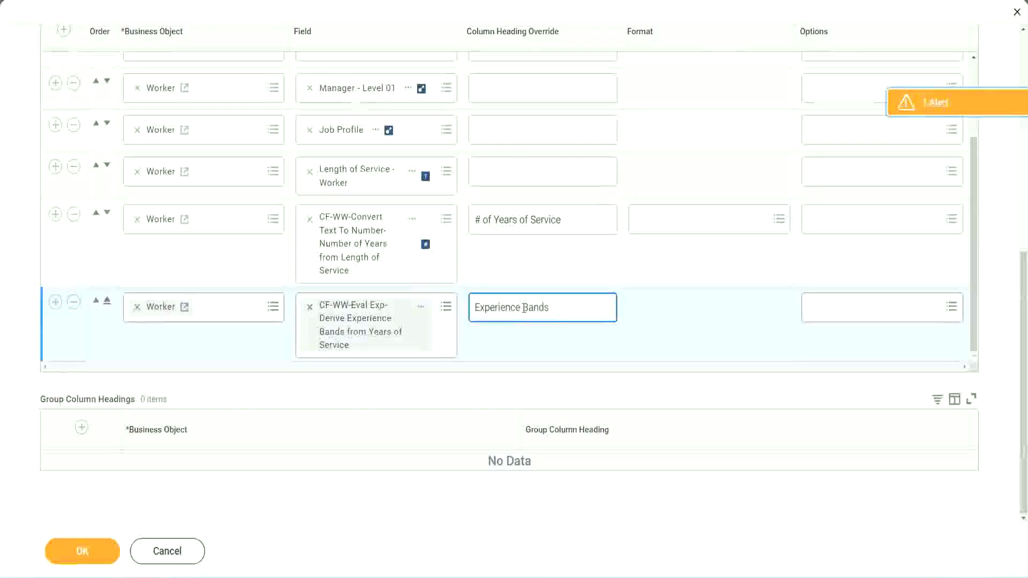
pyautogui.click(102, 551)
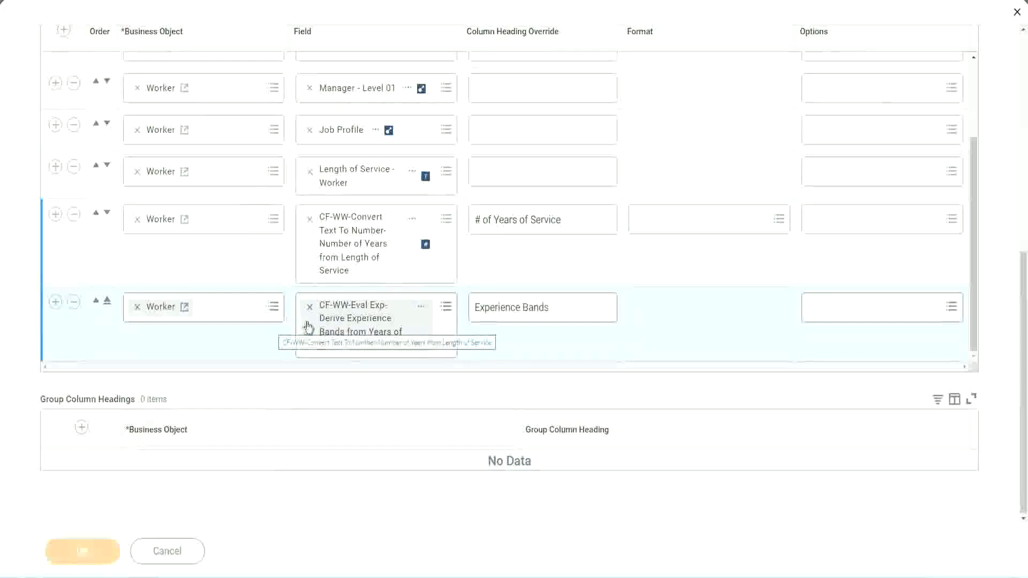
pyautogui.scroll(-3, 321, 362)
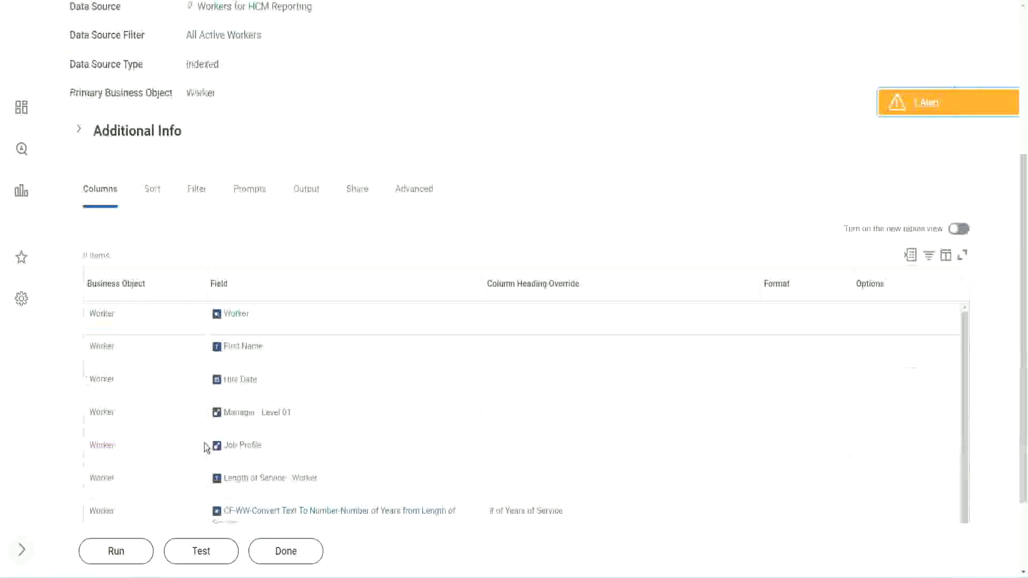
pyautogui.click(117, 551)
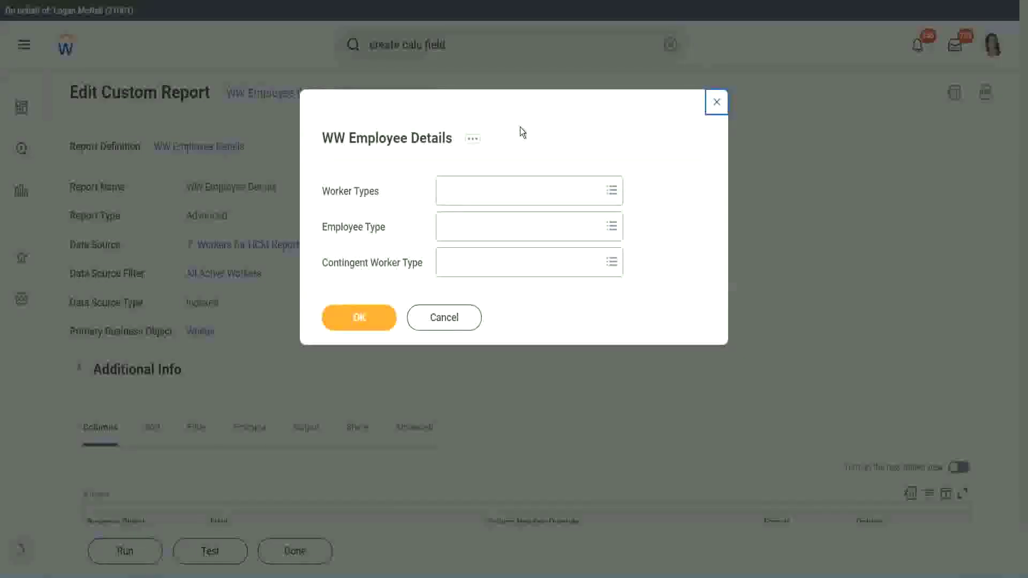
# Run the report with blank prompts and highlight the first row's 22 years of service
pyautogui.click(361, 327)
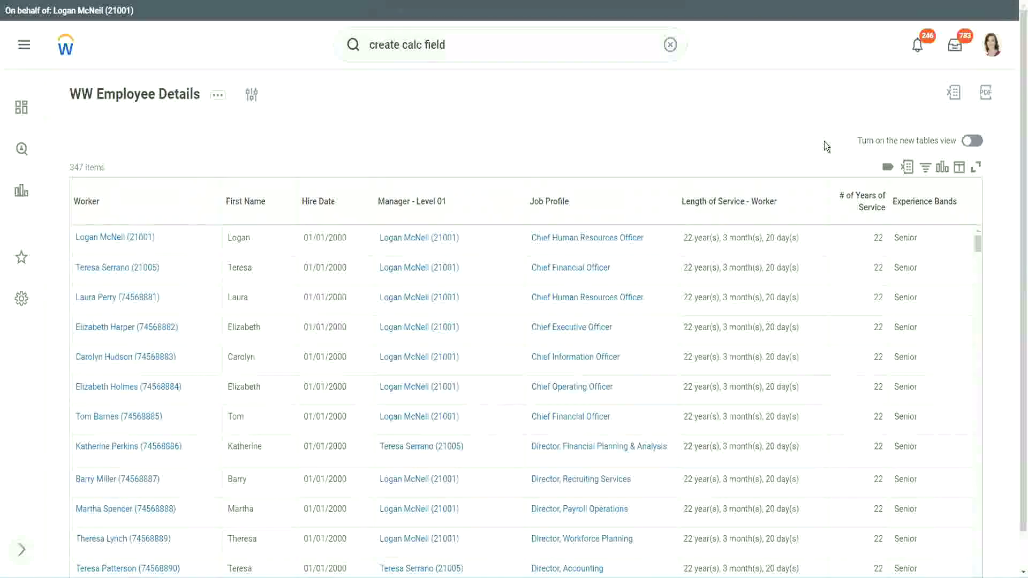
pyautogui.scroll(-1, 851, 171)
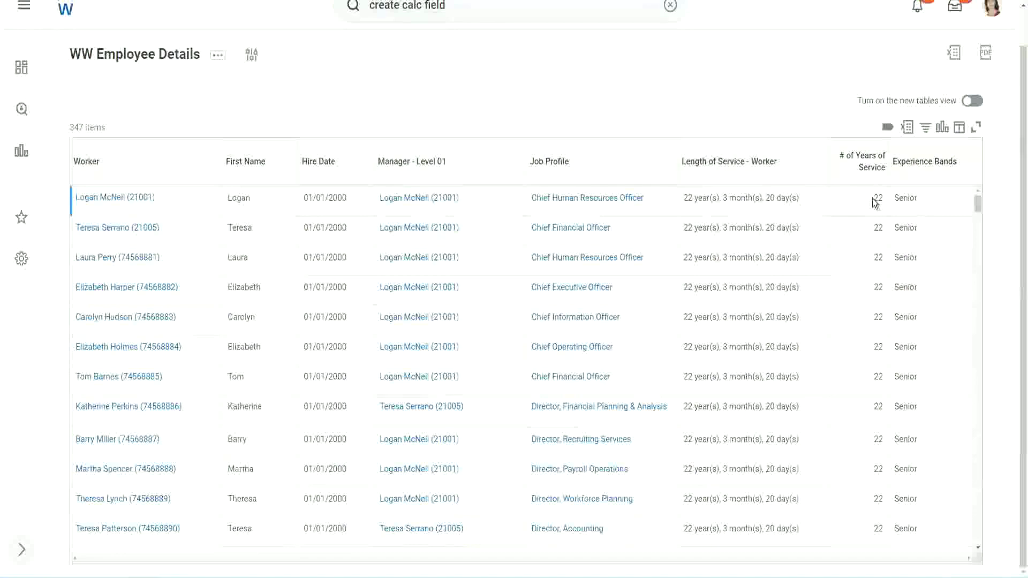
pyautogui.moveTo(873, 198); pyautogui.dragTo(884, 199)
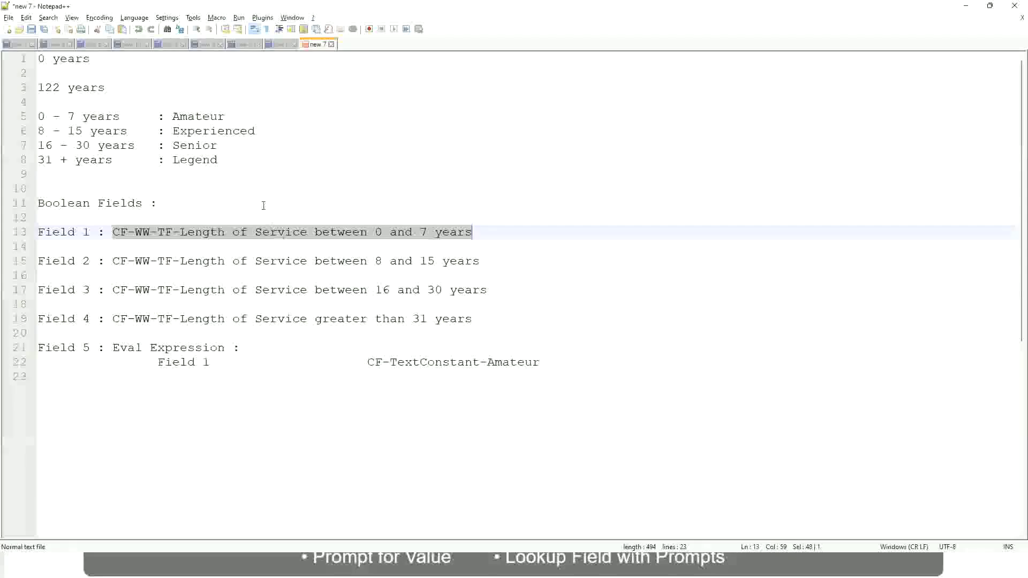
pyautogui.click(171, 146)
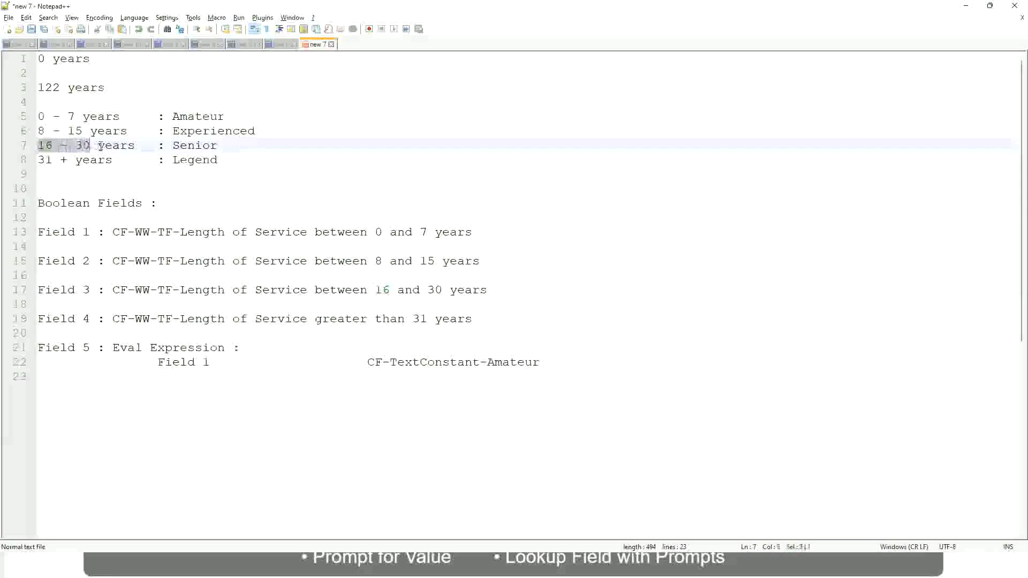
pyautogui.moveTo(38, 146); pyautogui.dragTo(97, 145)
pyautogui.doubleClick(190, 148)
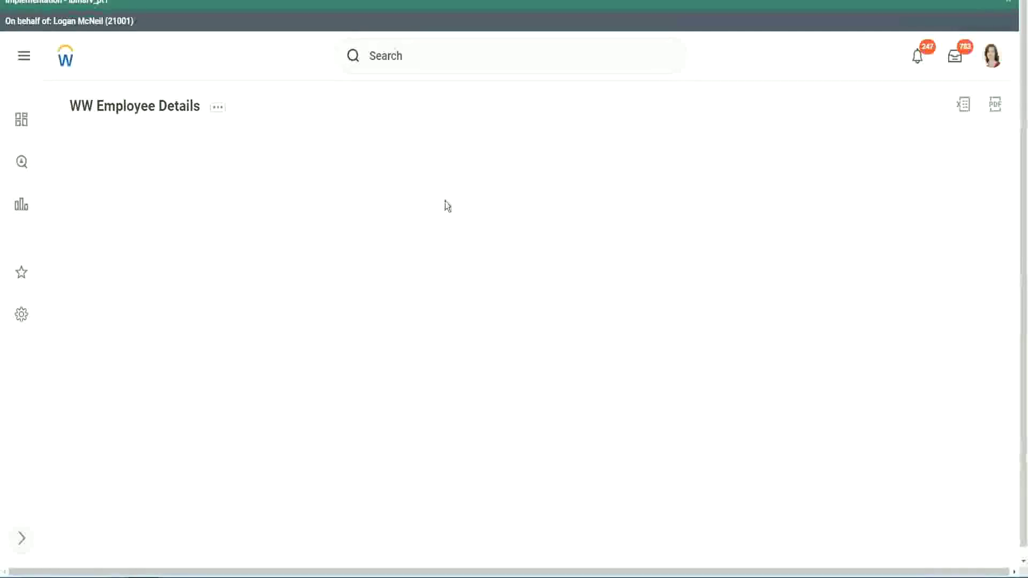
pyautogui.scroll(-1, 882, 323)
pyautogui.scroll(-1, 881, 324)
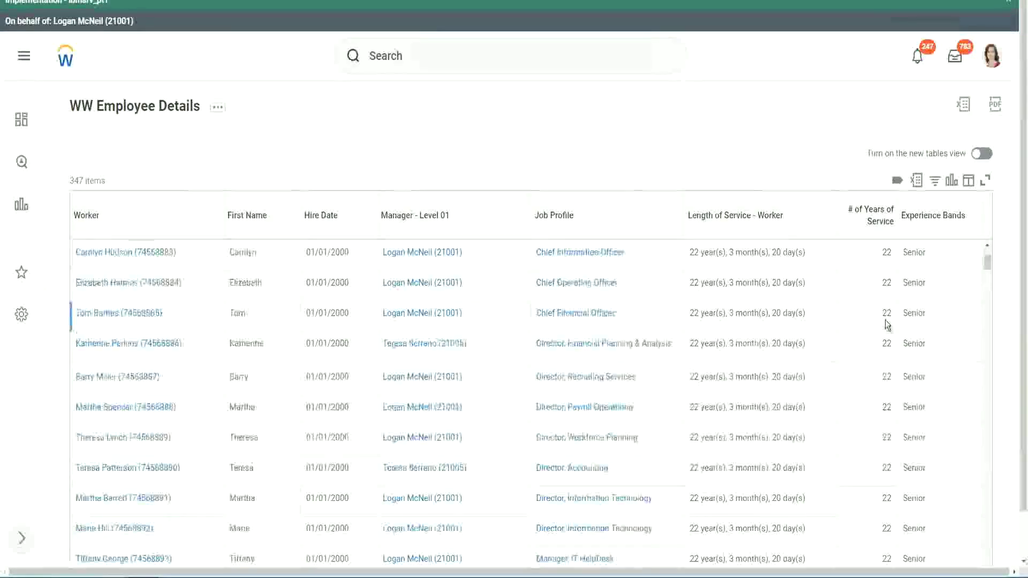
pyautogui.scroll(-1, 886, 324)
pyautogui.scroll(-2, 889, 330)
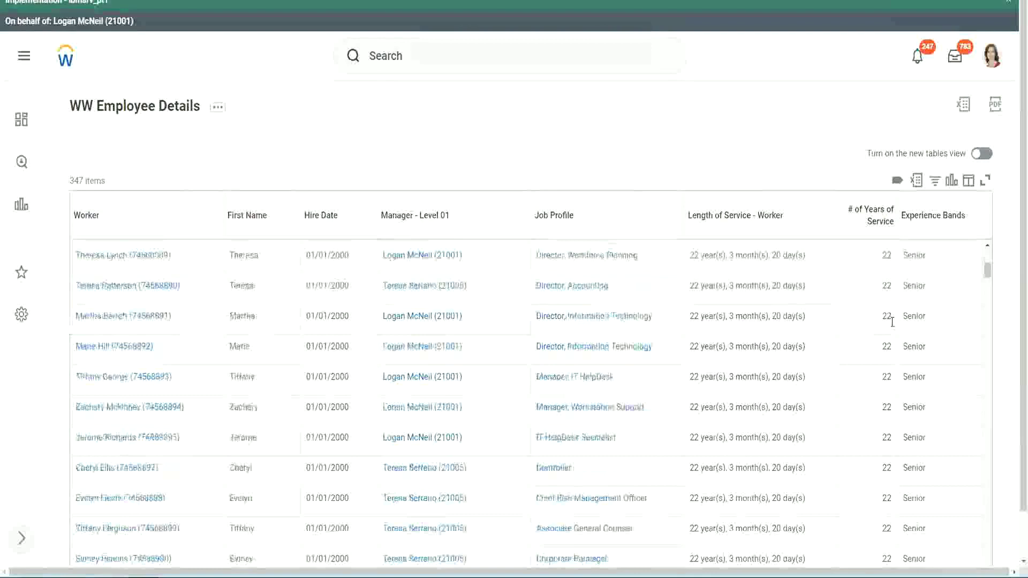
pyautogui.scroll(-2, 894, 335)
pyautogui.scroll(-3, 896, 354)
pyautogui.scroll(-1, 895, 355)
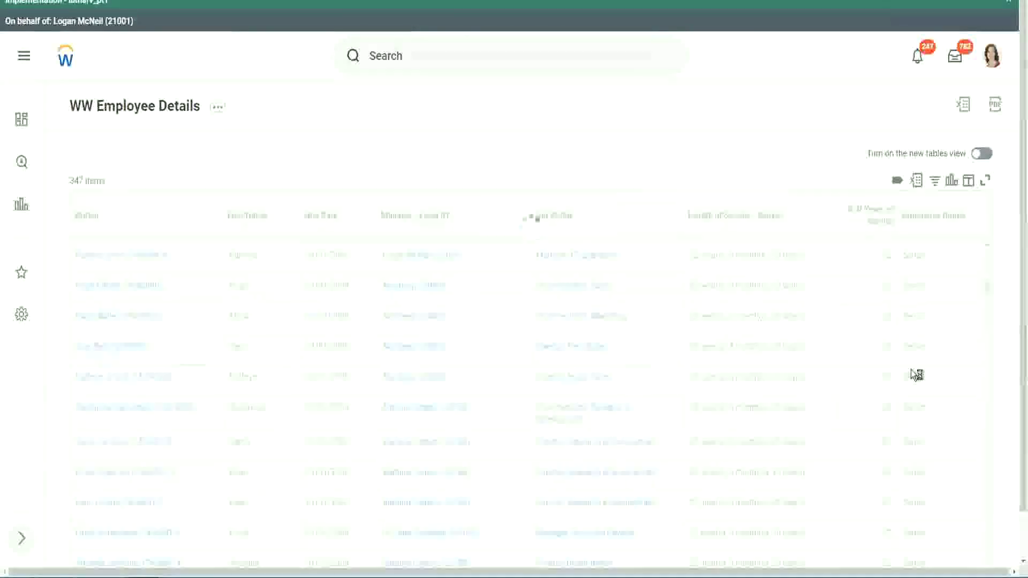
pyautogui.scroll(-1, 911, 368)
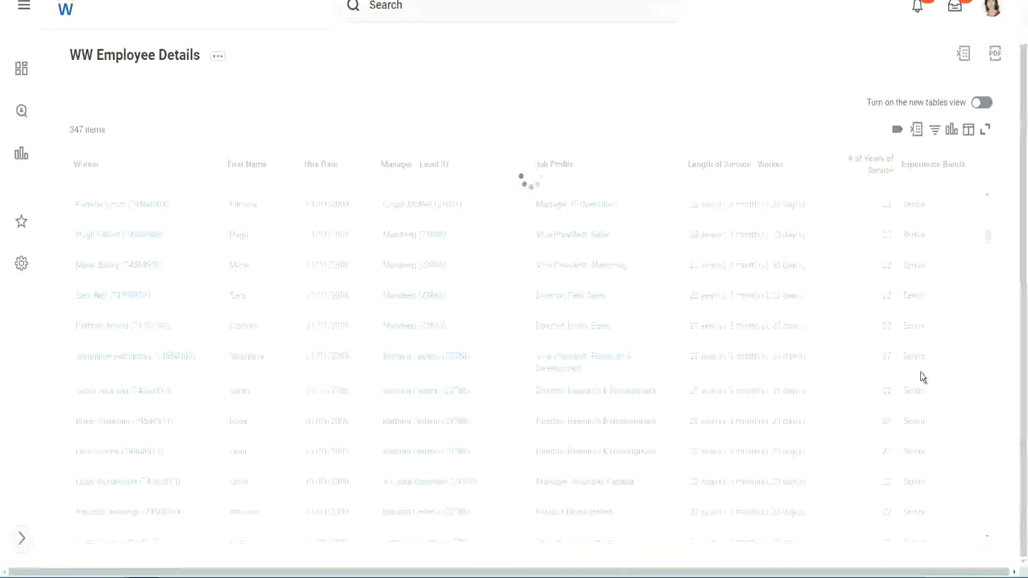
pyautogui.scroll(-2, 952, 306)
pyautogui.scroll(-2, 953, 306)
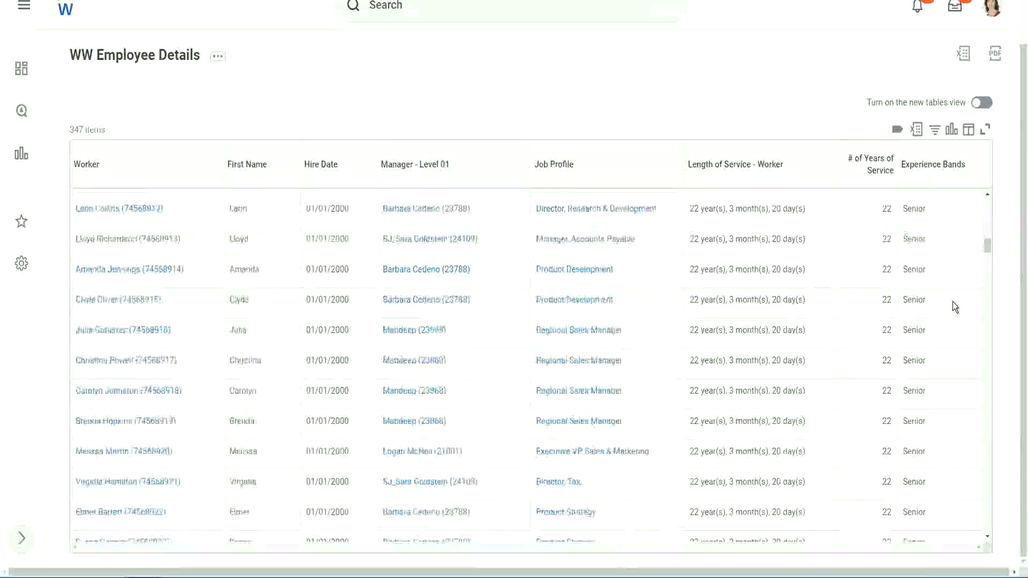
pyautogui.scroll(-2, 953, 306)
pyautogui.scroll(-1, 952, 306)
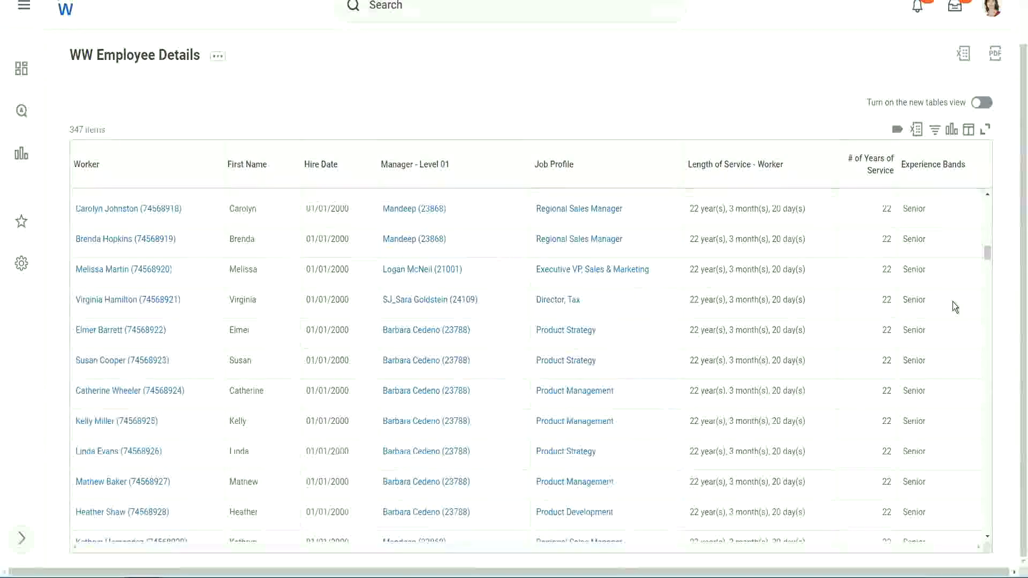
pyautogui.scroll(-2, 952, 301)
pyautogui.scroll(-3, 991, 277)
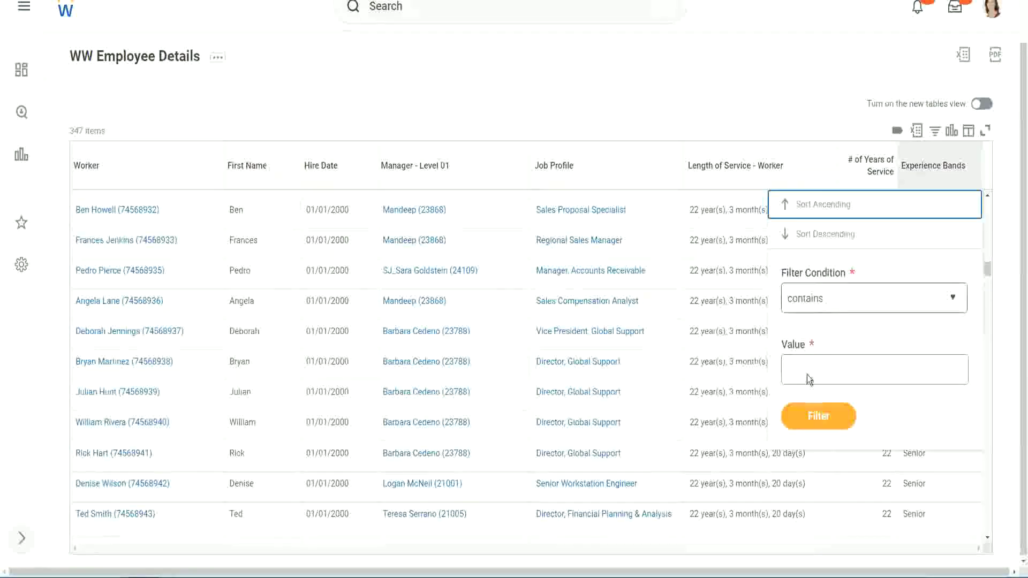
# Filter Experience Bands for 'Amateur', which returns no data (0 of 347)
pyautogui.click(814, 361)
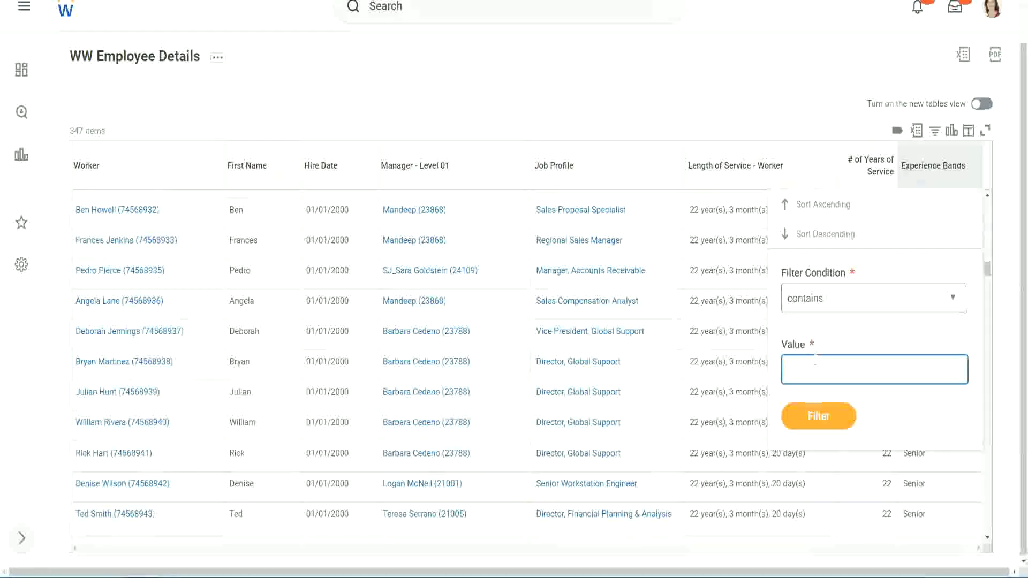
pyautogui.write('Amateur')
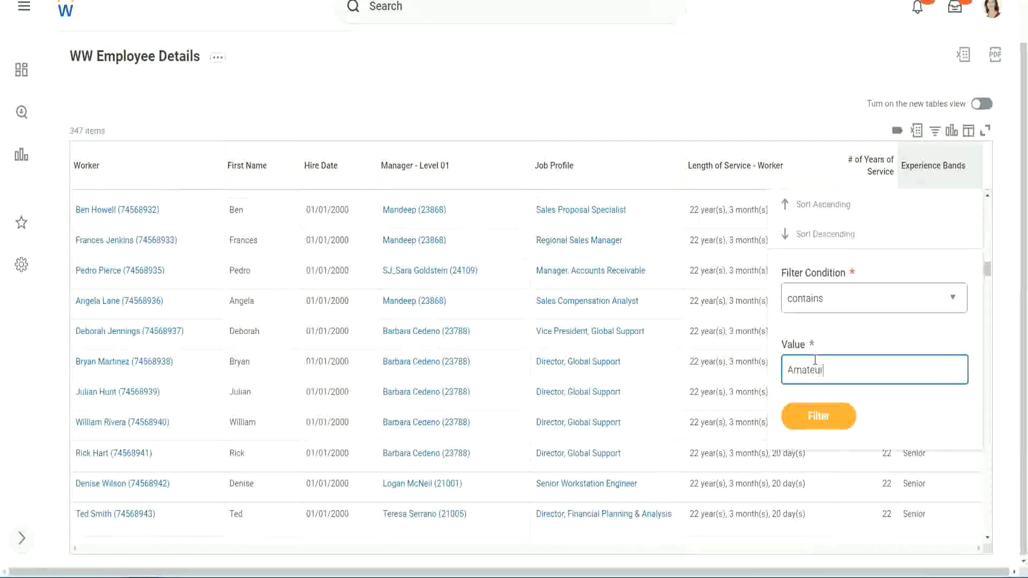
pyautogui.click(811, 424)
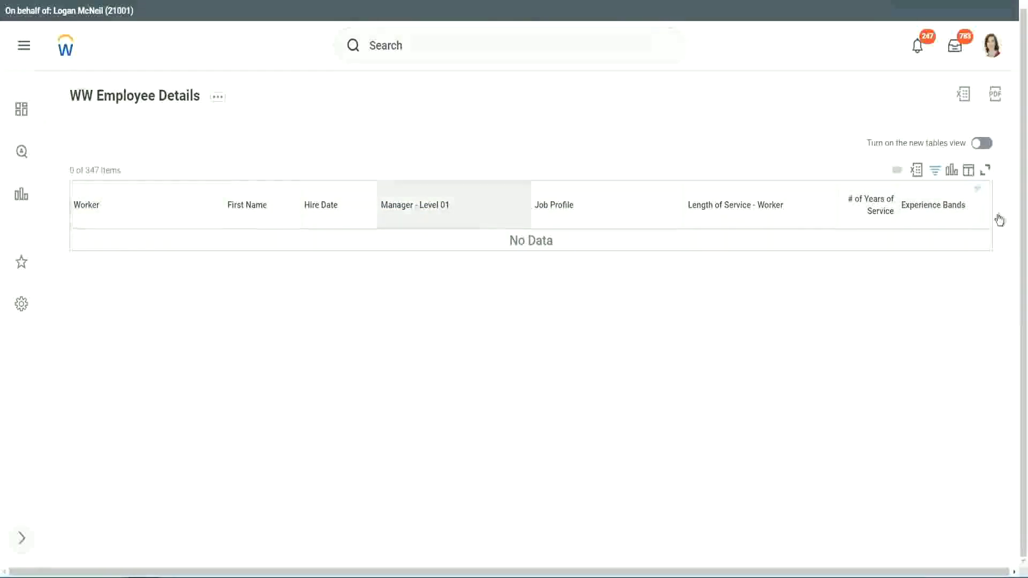
# Change the Experience Bands filter value from Amateur to Legend
pyautogui.click(930, 210)
pyautogui.click(853, 348)
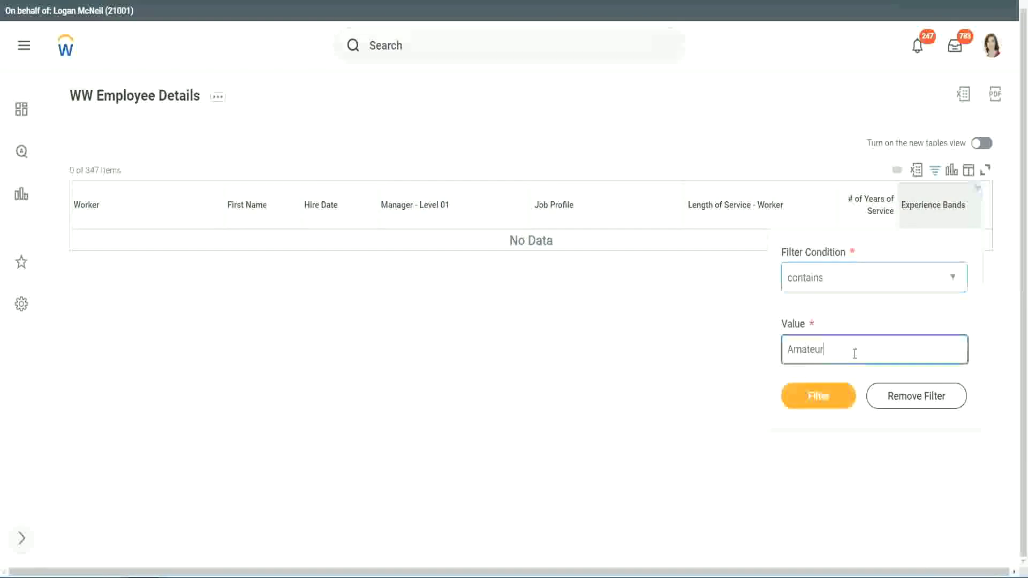
pyautogui.hotkey('ctrl', 'a')
pyautogui.write('Legend')
pyautogui.click(824, 396)
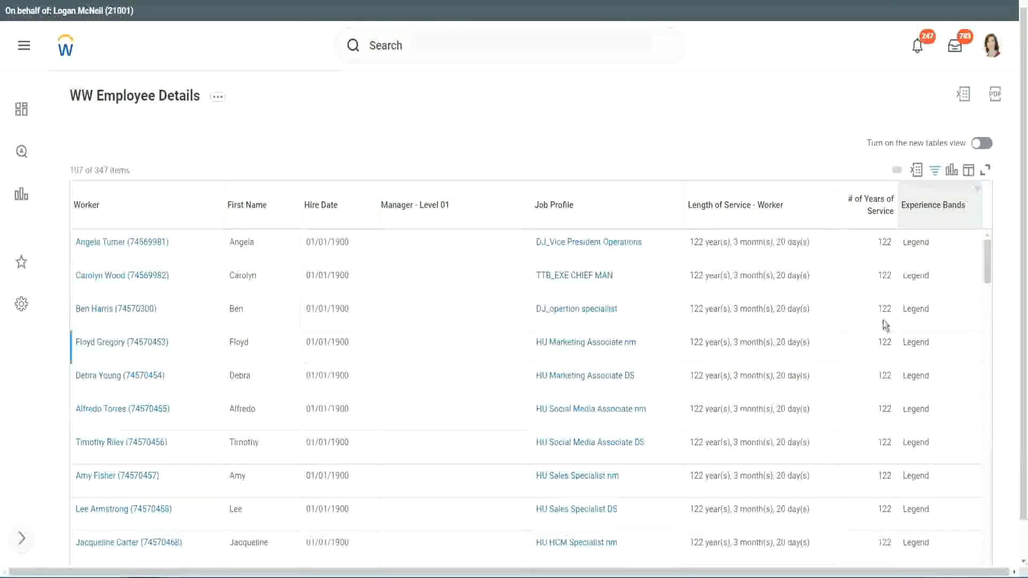
pyautogui.scroll(-5, 883, 321)
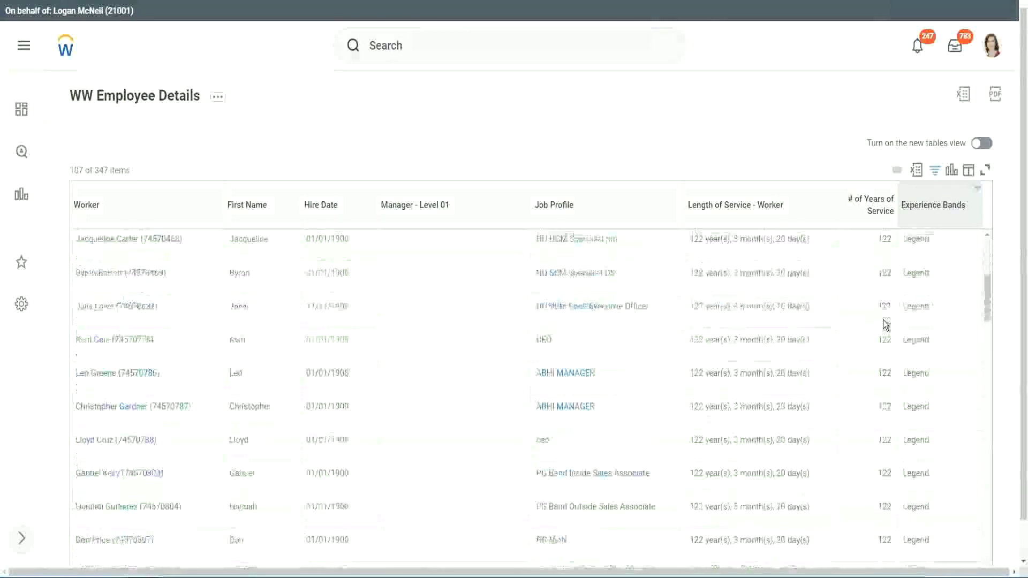
pyautogui.scroll(-3, 882, 320)
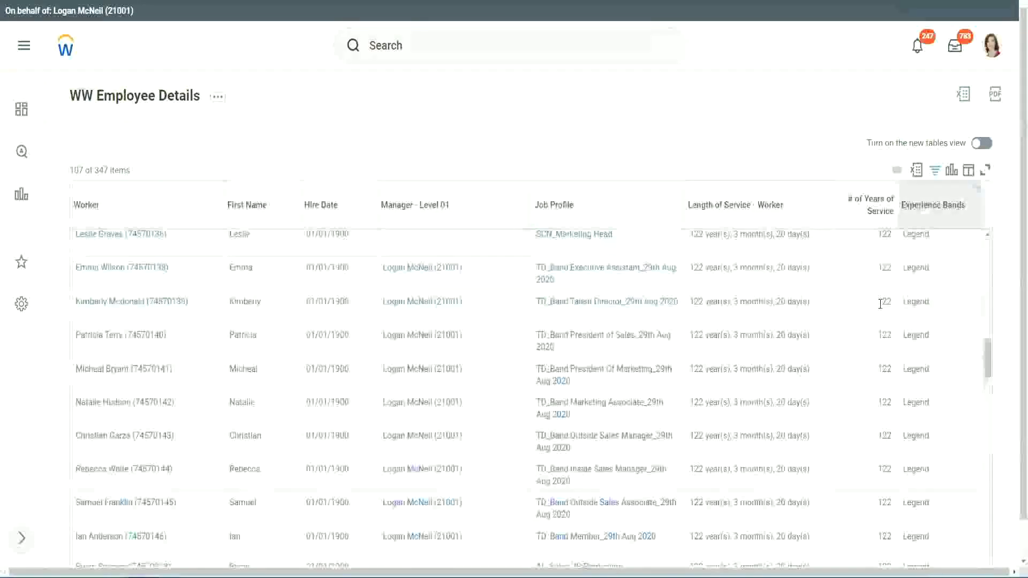
pyautogui.scroll(-2, 881, 304)
pyautogui.scroll(-5, 880, 309)
pyautogui.scroll(-5, 410, 395)
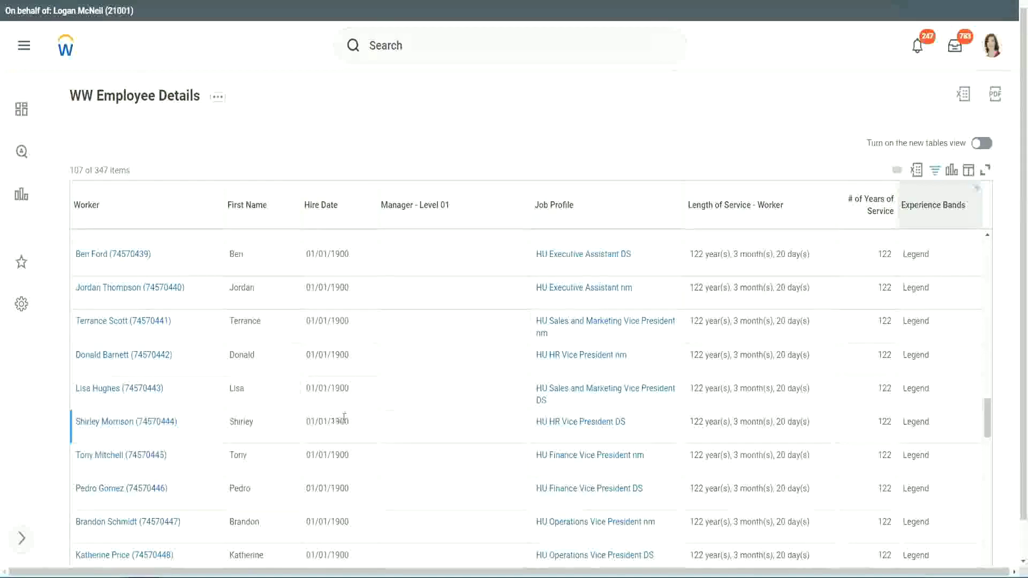
# Check the Legend rows: a 1900 hire date, and 102 and 122 years of service
pyautogui.doubleClick(339, 420)
pyautogui.scroll(-5, 874, 401)
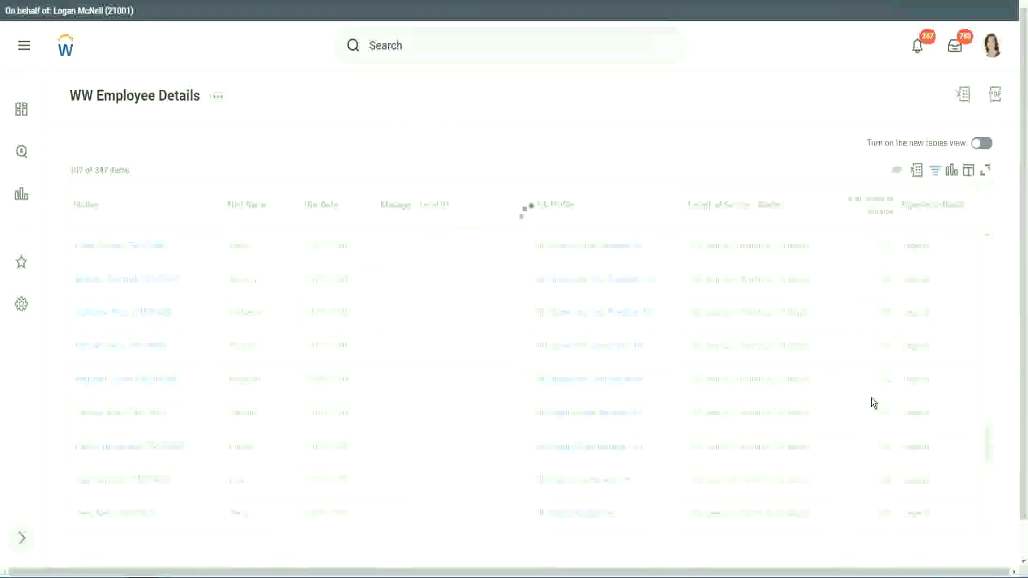
pyautogui.scroll(-5, 873, 402)
pyautogui.scroll(-5, 873, 401)
pyautogui.scroll(-10, 874, 402)
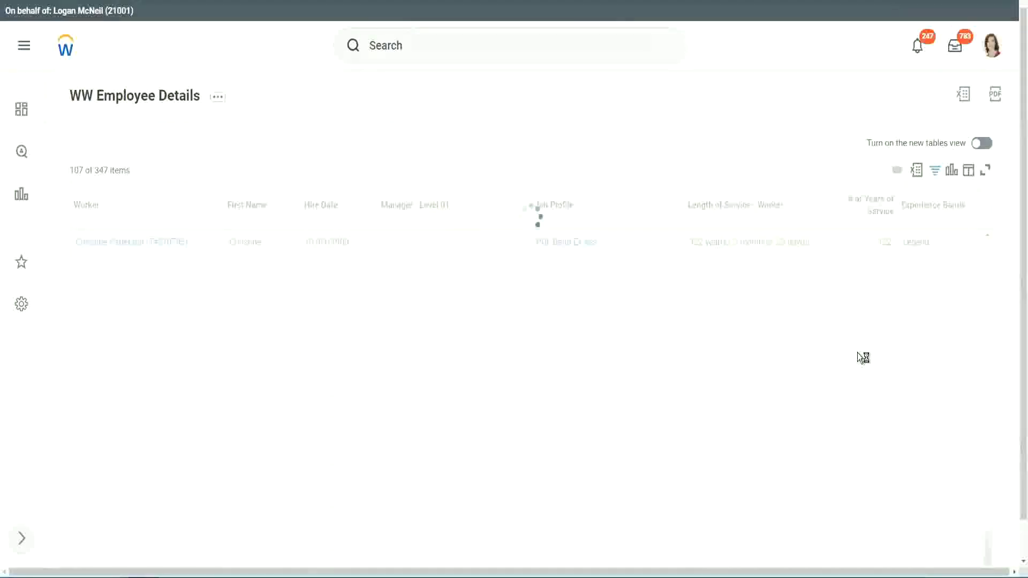
pyautogui.scroll(-1, 857, 357)
pyautogui.scroll(-3, 857, 357)
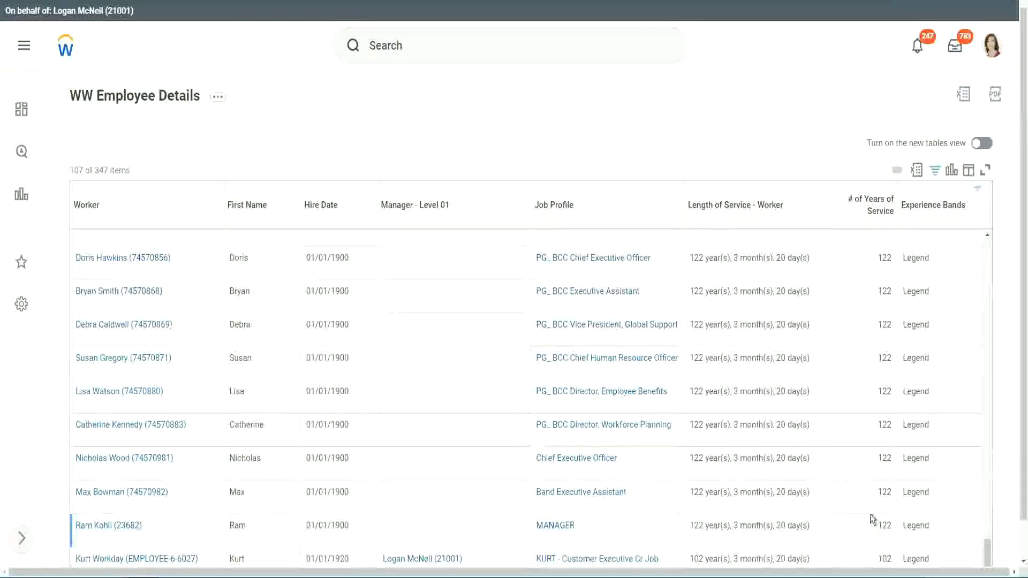
pyautogui.doubleClick(883, 559)
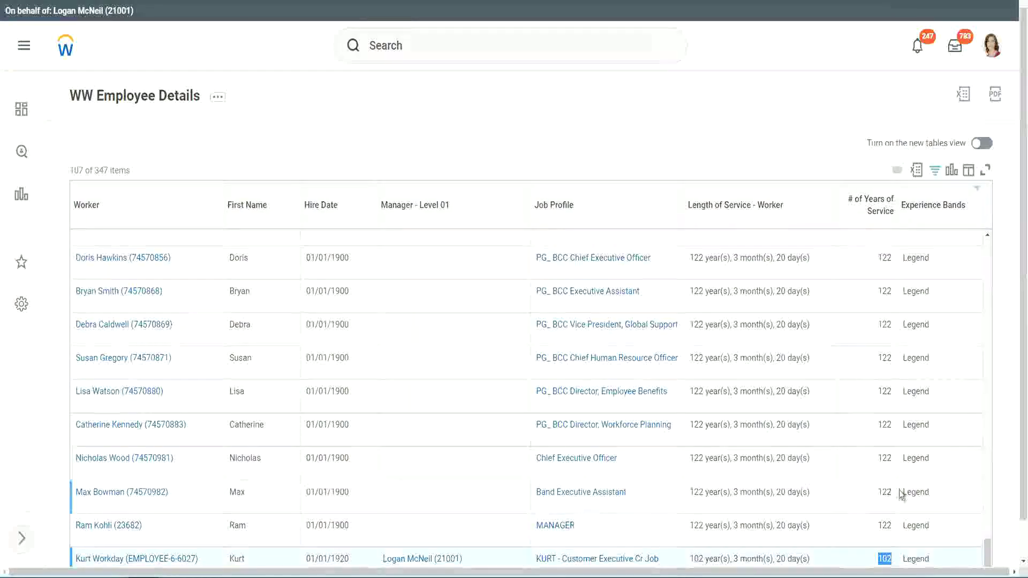
pyautogui.doubleClick(885, 457)
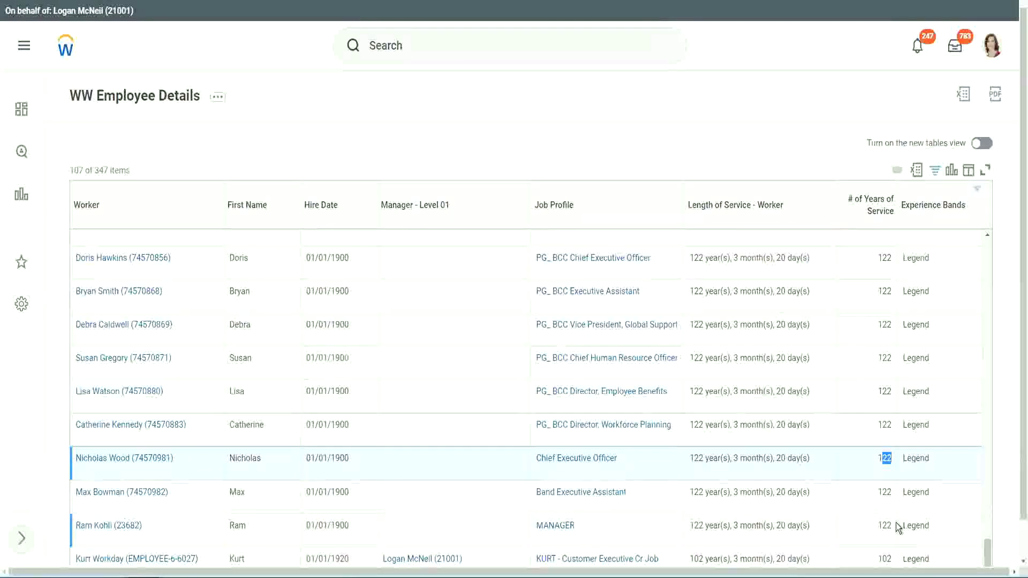
pyautogui.click(864, 427)
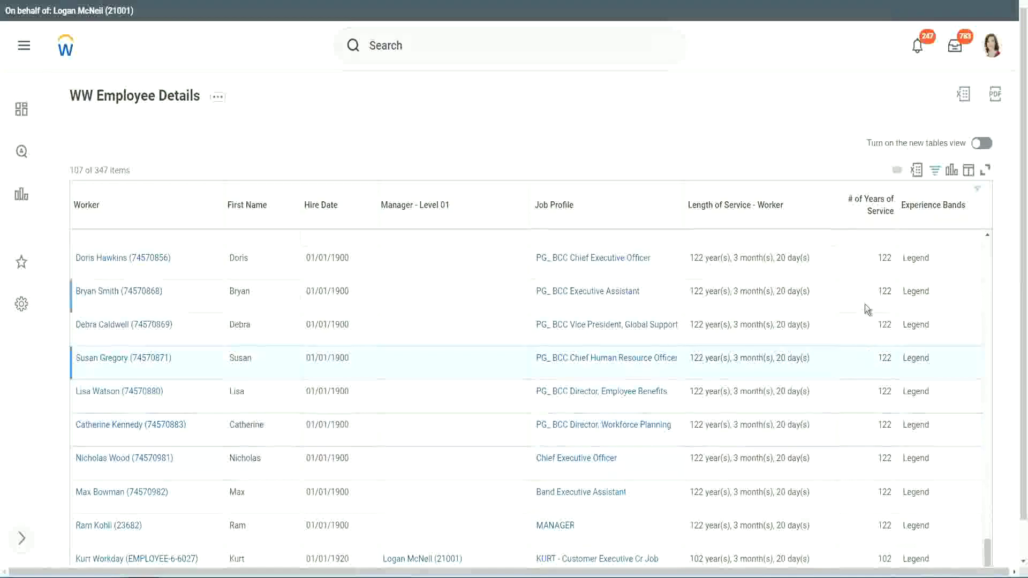
# Filter Experience Bands to Experienced instead of Legend, then highlight the 8 - 15 years line in the notes
pyautogui.click(940, 207)
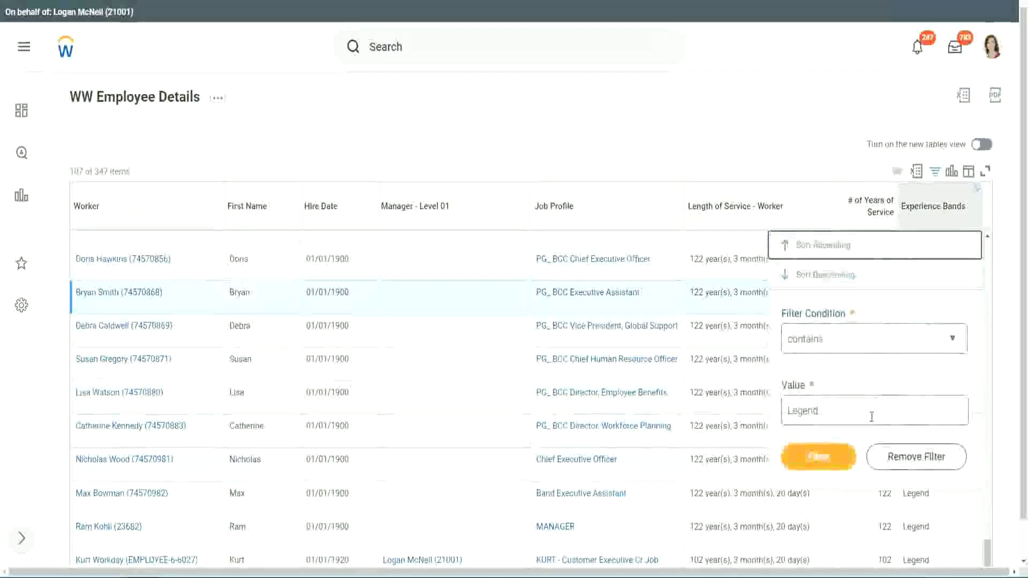
pyautogui.click(788, 410)
pyautogui.doubleClick(787, 410)
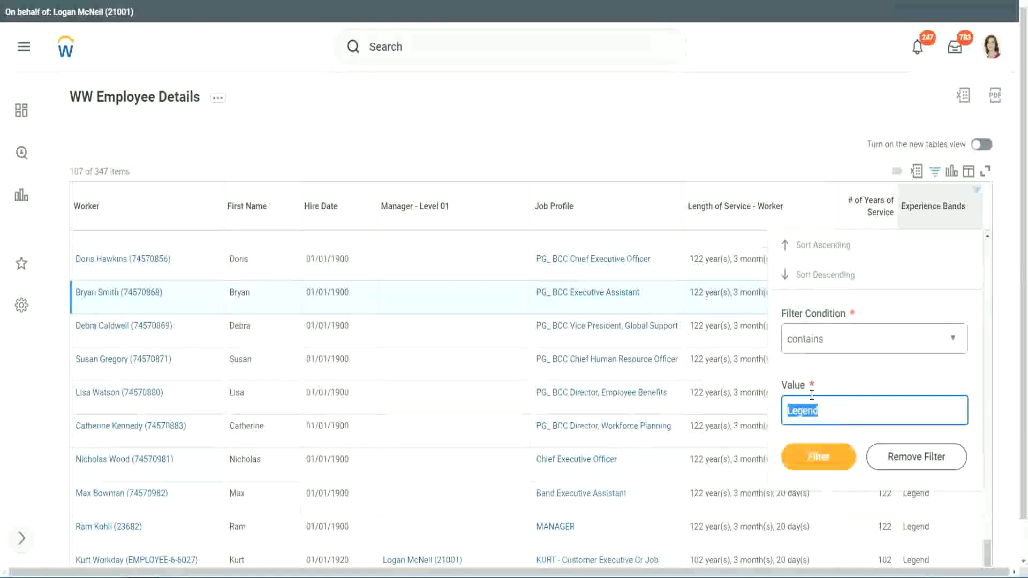
pyautogui.write('Ex')
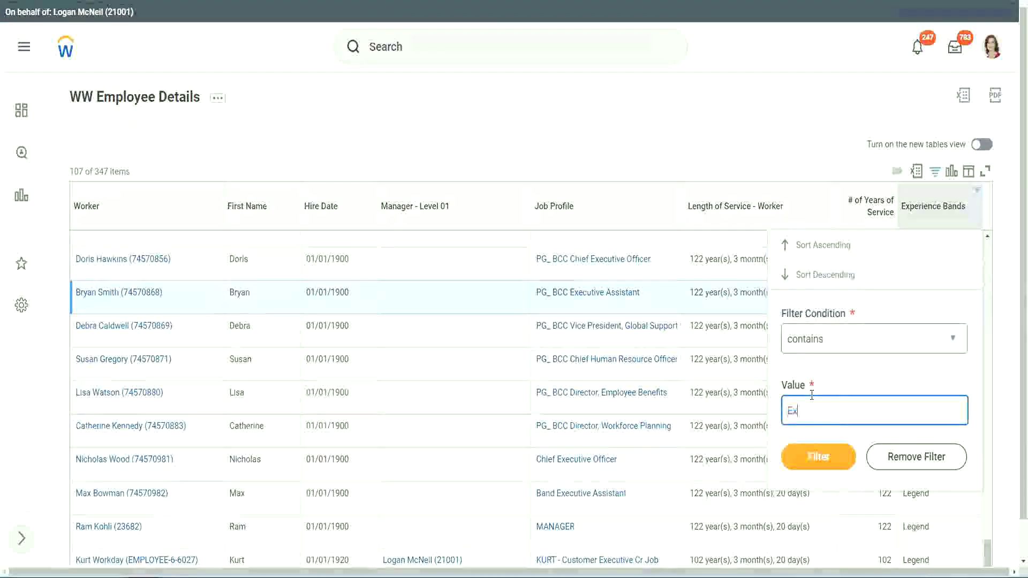
pyautogui.write('per')
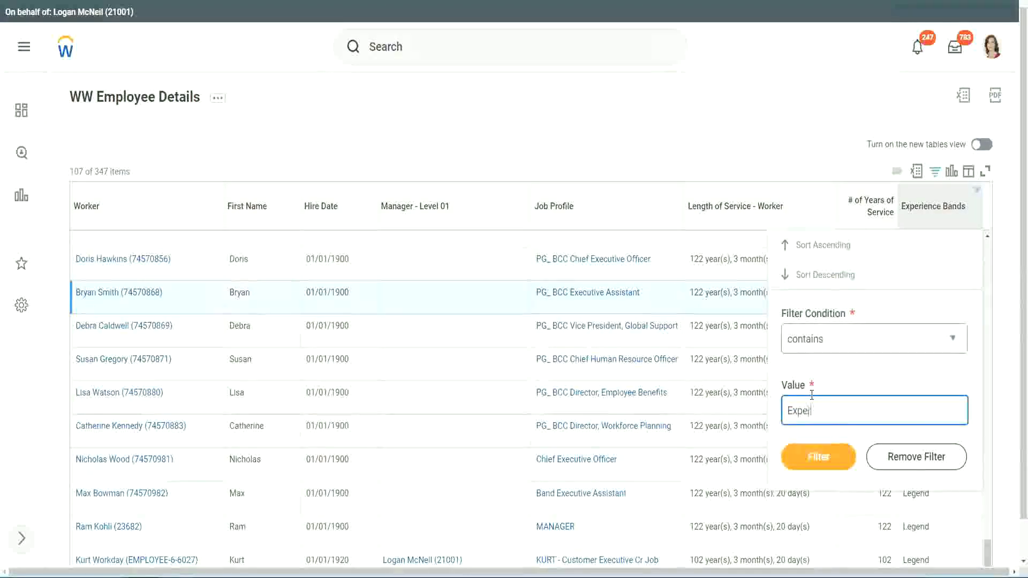
pyautogui.write('ienced')
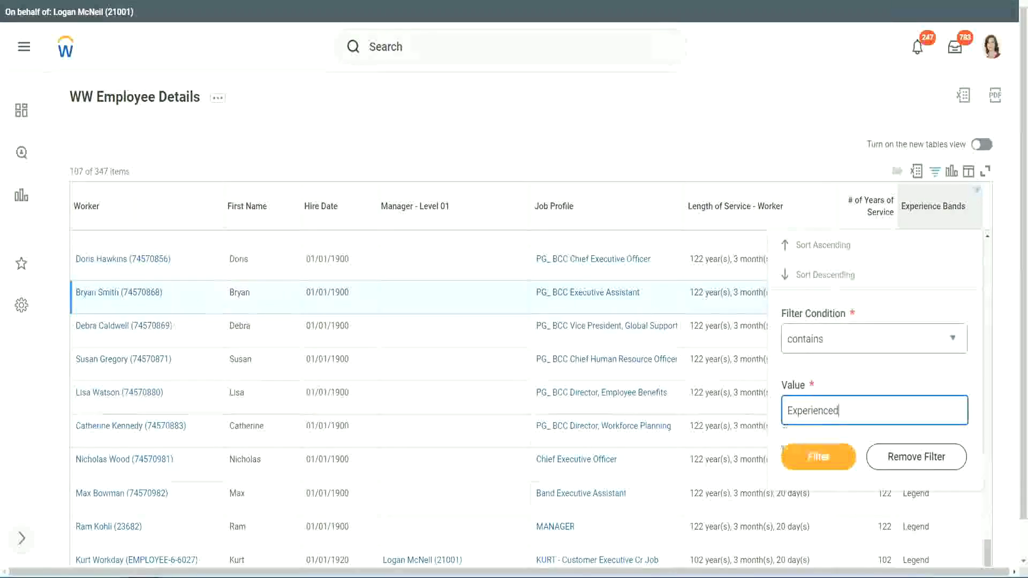
pyautogui.click(823, 456)
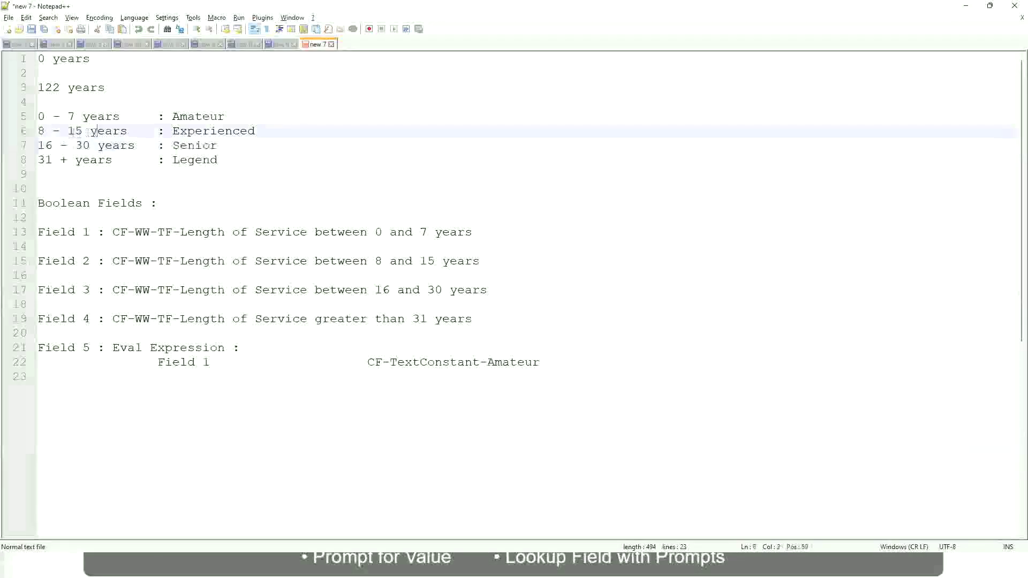
pyautogui.moveTo(42, 131); pyautogui.dragTo(81, 131)
pyautogui.click(121, 130)
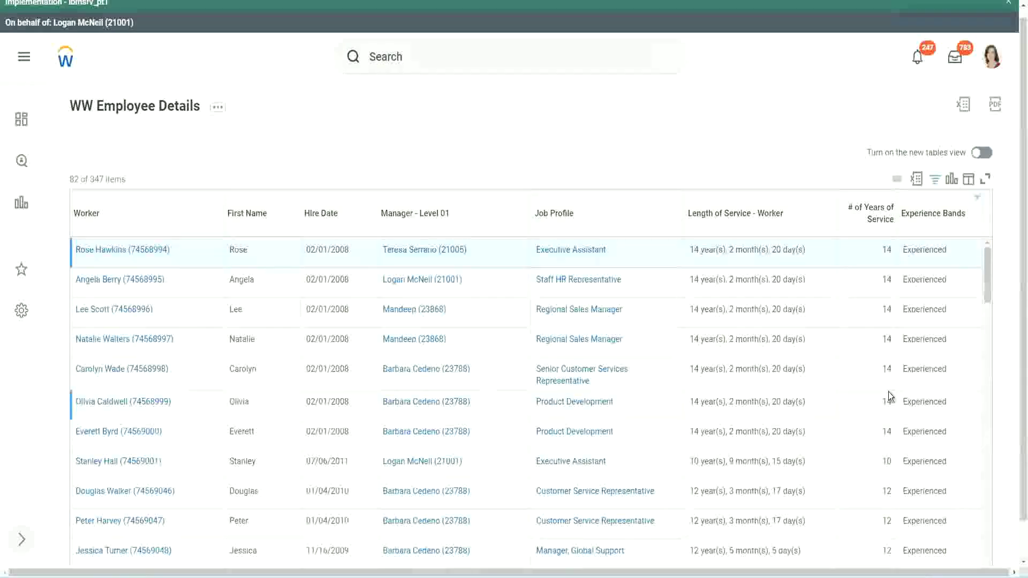
pyautogui.scroll(-3, 888, 397)
pyautogui.doubleClick(885, 282)
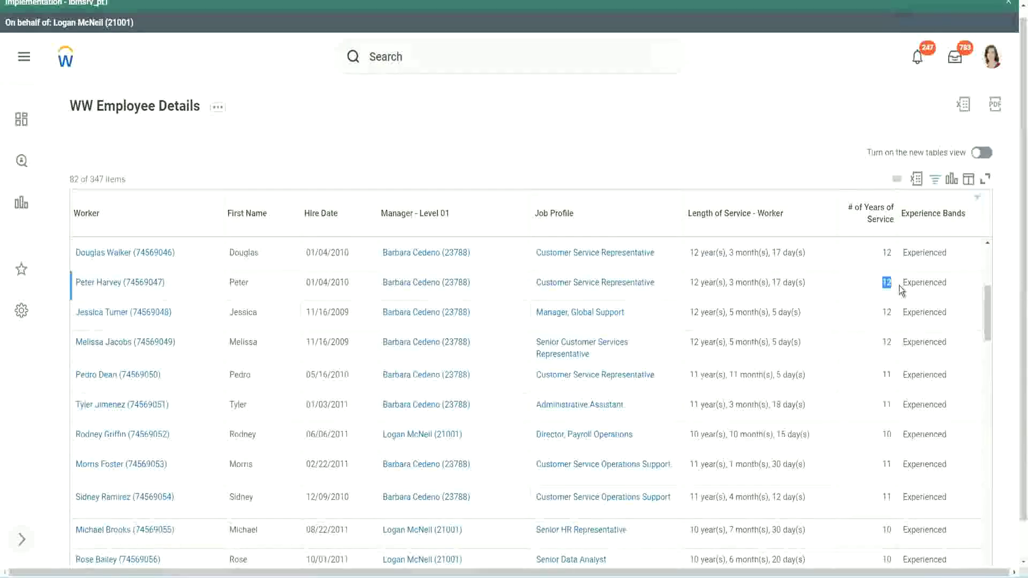
pyautogui.doubleClick(902, 282)
pyautogui.scroll(-3, 891, 367)
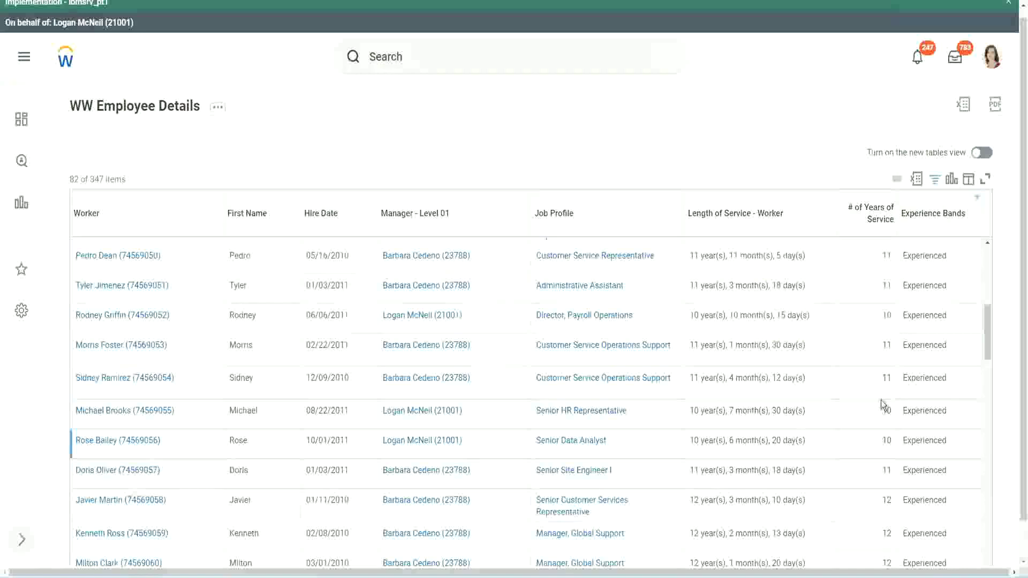
pyautogui.click(886, 379)
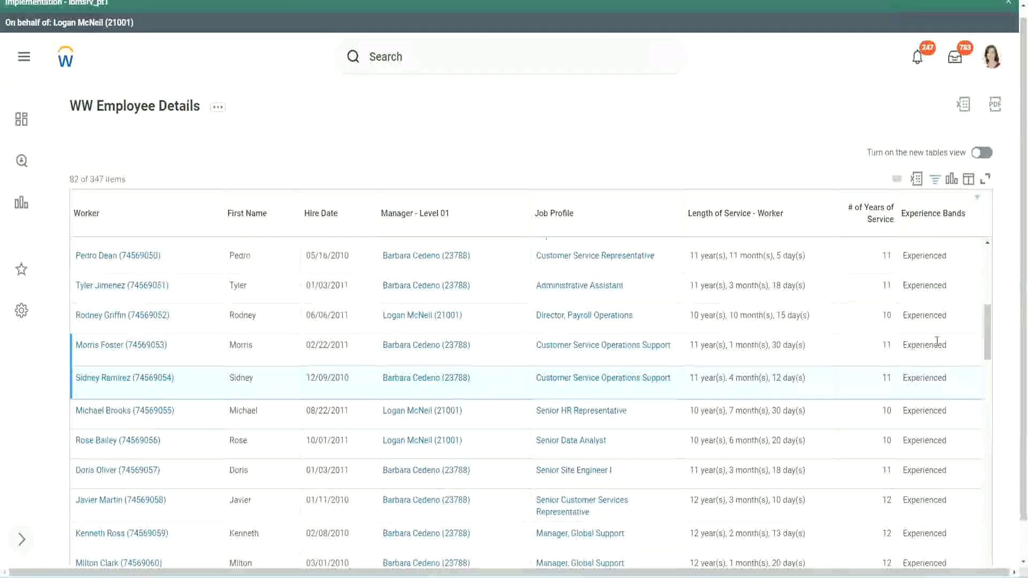
pyautogui.click(913, 346)
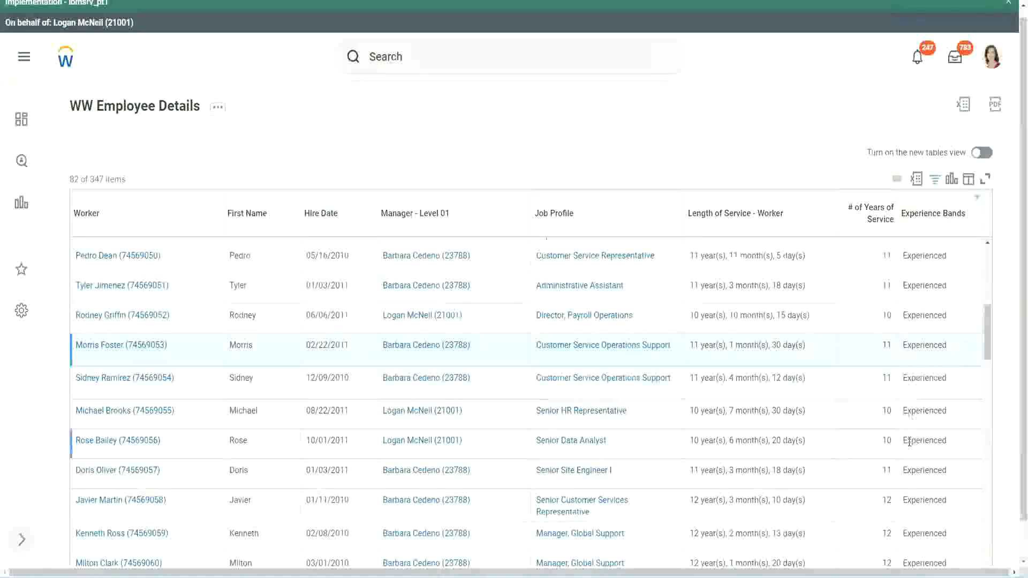
pyautogui.scroll(-5, 908, 442)
pyautogui.scroll(-3, 908, 445)
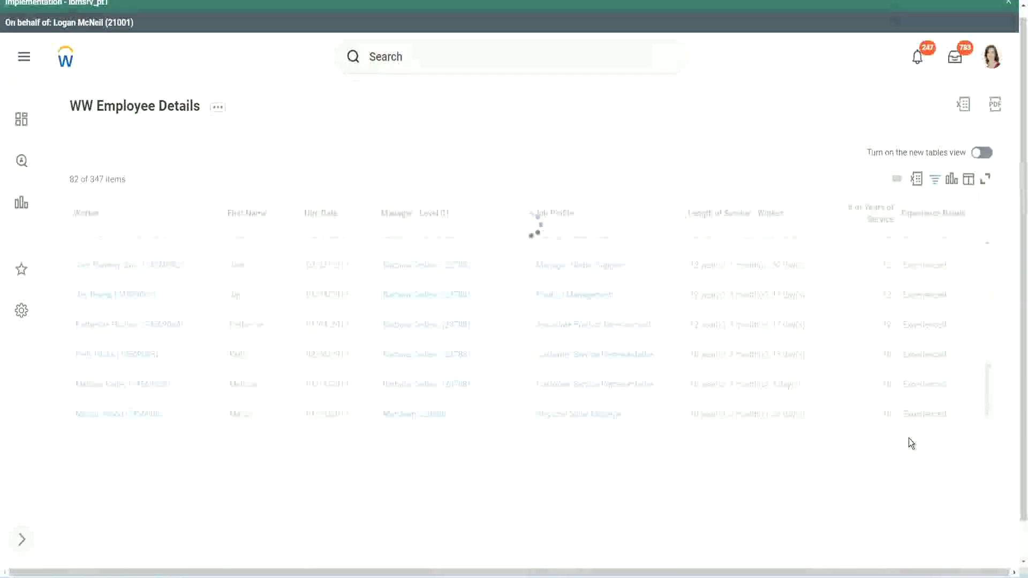